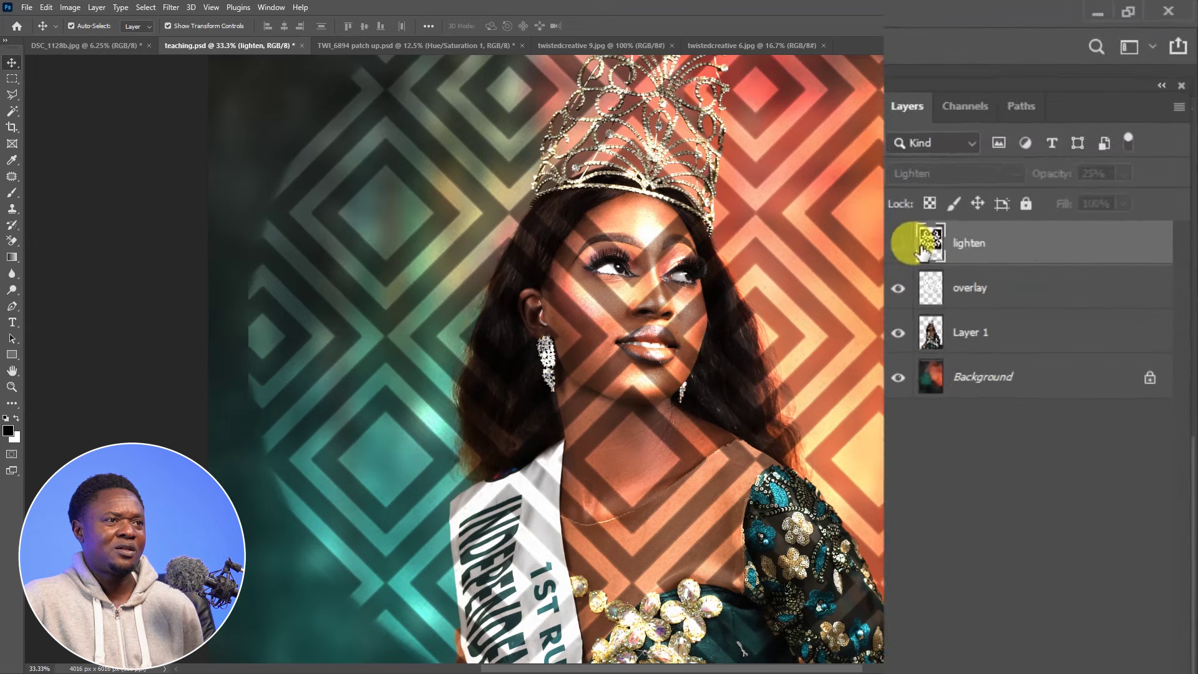
Move the overlay pattern layer below Layer 1 so the pattern sits behind the woman.
{"action": "left_click", "coordinate": [952, 329]}
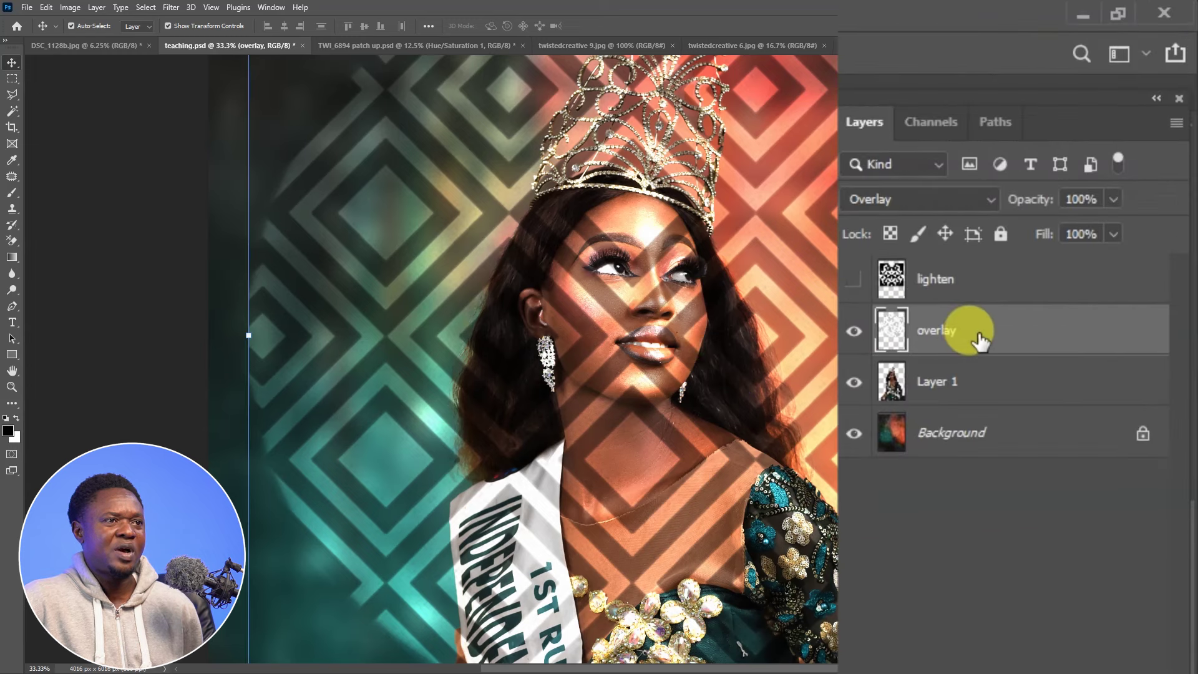
{"action": "left_click_drag", "start_coordinate": [974, 337], "coordinate": [965, 407]}
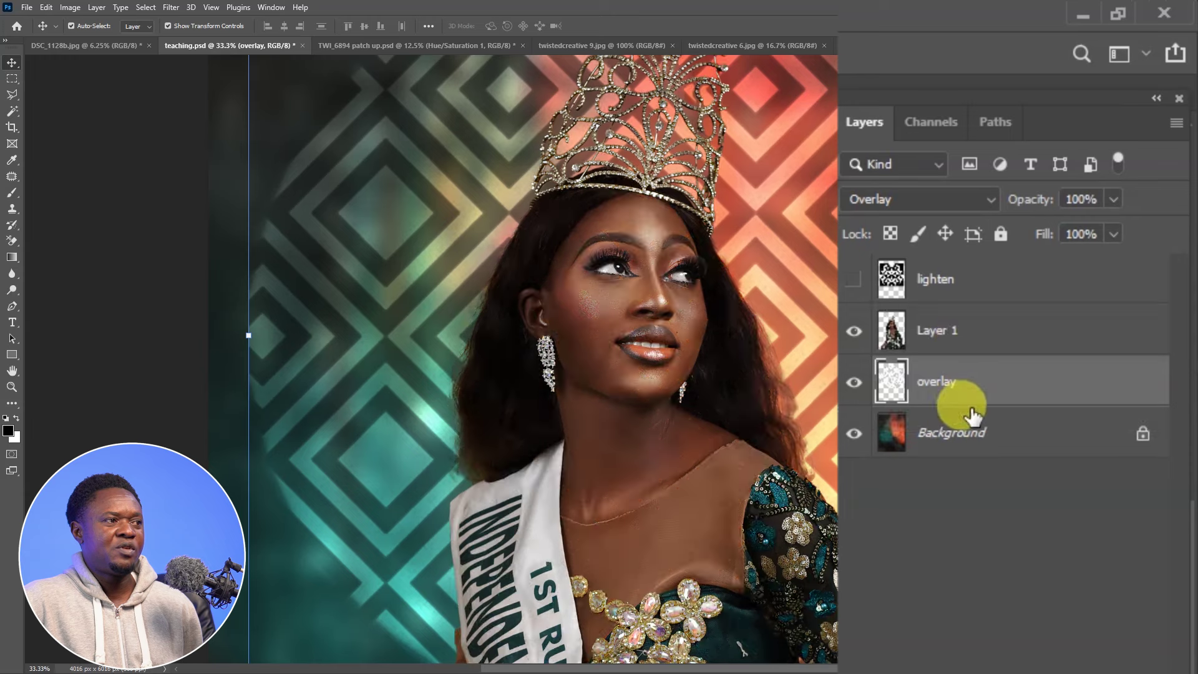
{"action": "key", "text": "ctrl+minus"}
{"action": "key", "text": "ctrl+minus"}
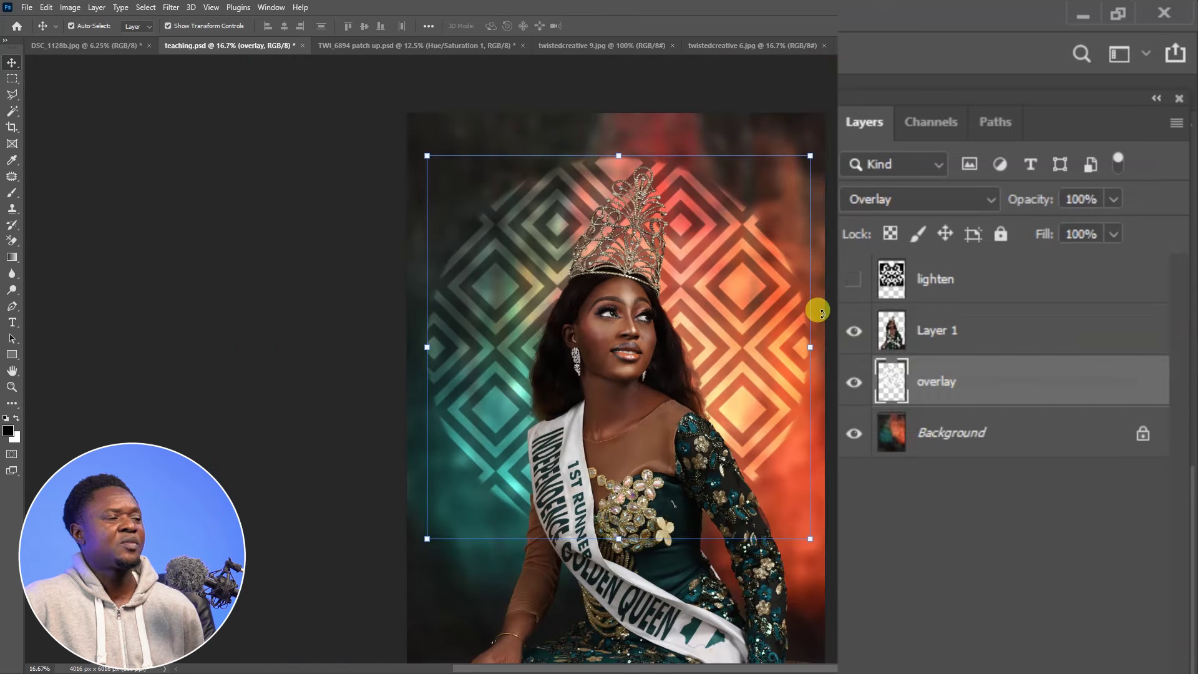
{"action": "key", "text": "ctrl+0"}
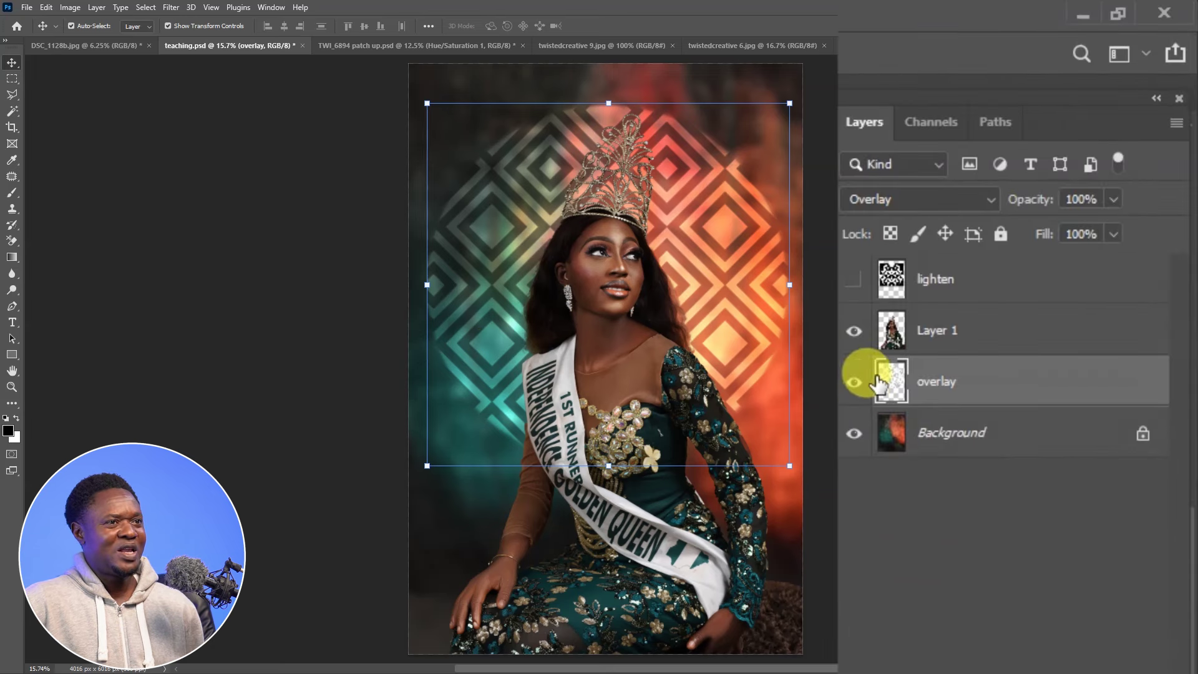
Show the lighten layer in place of the overlay layer, raise its opacity to 94% and move it below Layer 1.
{"action": "left_click", "coordinate": [1026, 139]}
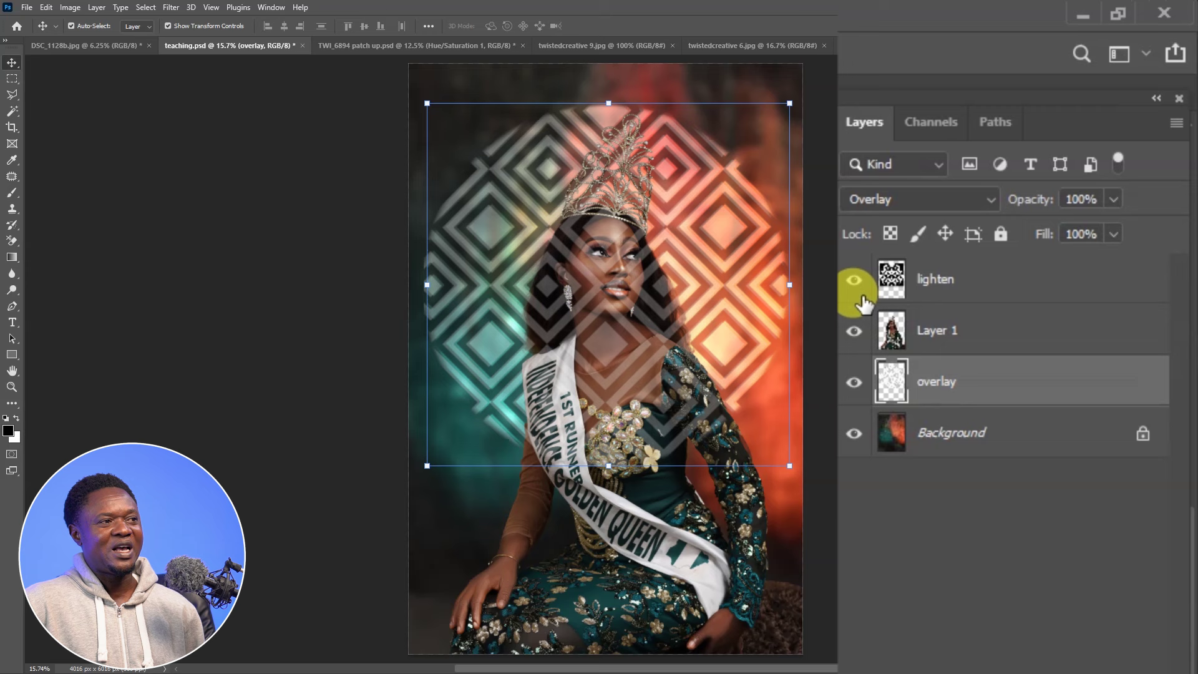
{"action": "left_click", "coordinate": [853, 382]}
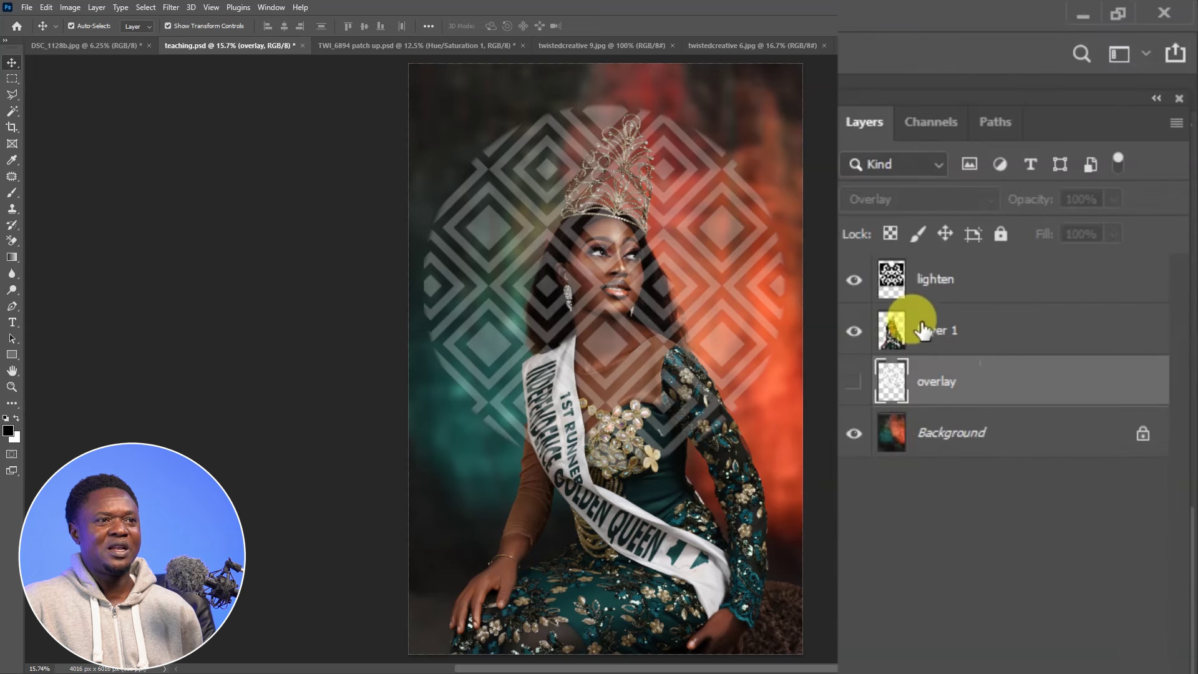
{"action": "left_click", "coordinate": [942, 281]}
{"action": "left_click_drag", "start_coordinate": [1030, 206], "coordinate": [1072, 193]}
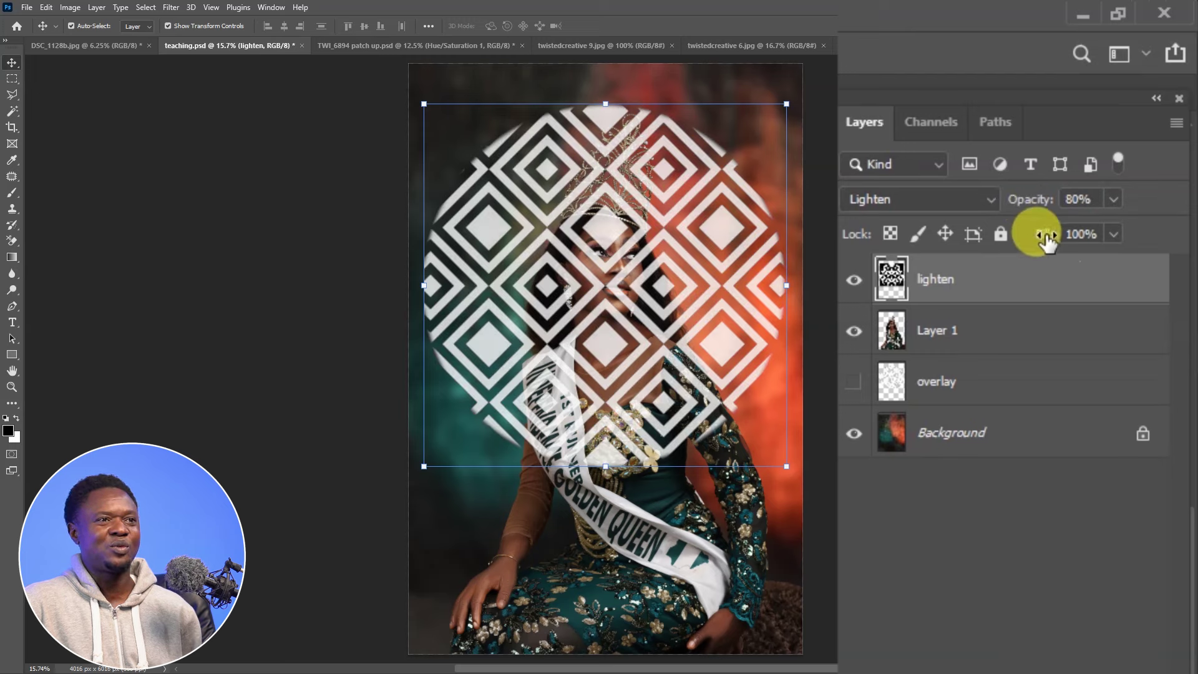
{"action": "left_click_drag", "start_coordinate": [1003, 193], "coordinate": [1030, 200]}
{"action": "left_click_drag", "start_coordinate": [956, 284], "coordinate": [950, 354]}
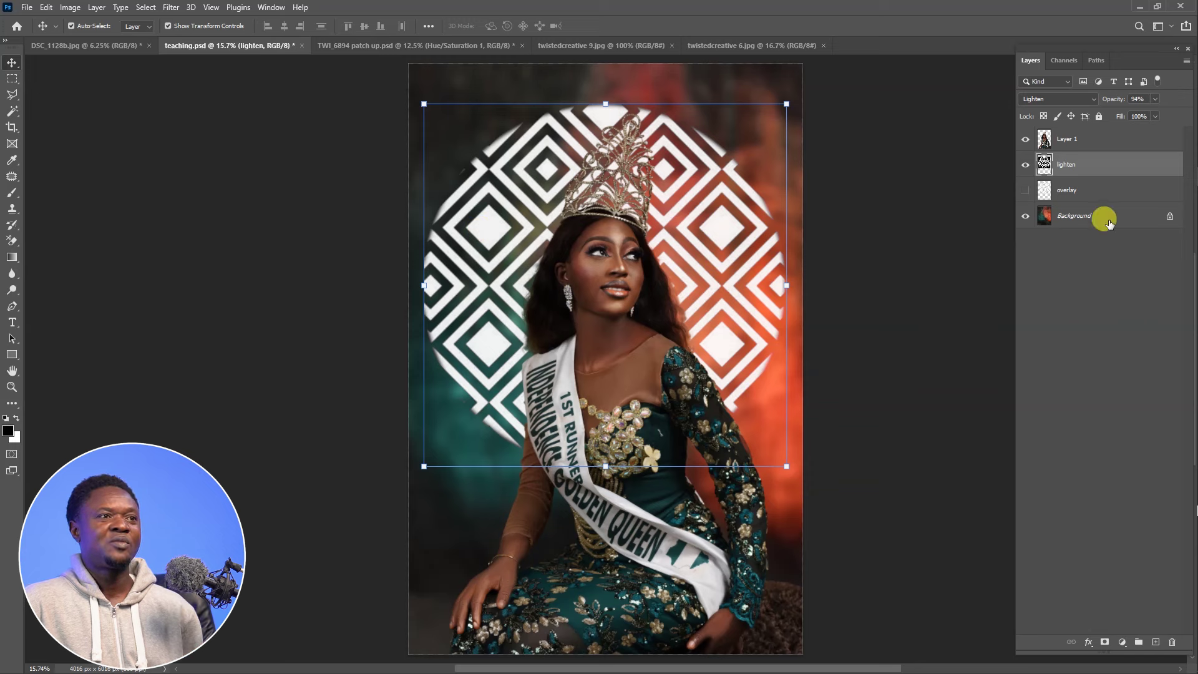
Hide the lighten layer, show the overlay layer instead and keep its opacity at 100%.
{"action": "left_click", "coordinate": [1025, 165]}
{"action": "left_click", "coordinate": [1025, 190]}
{"action": "left_click", "coordinate": [971, 384]}
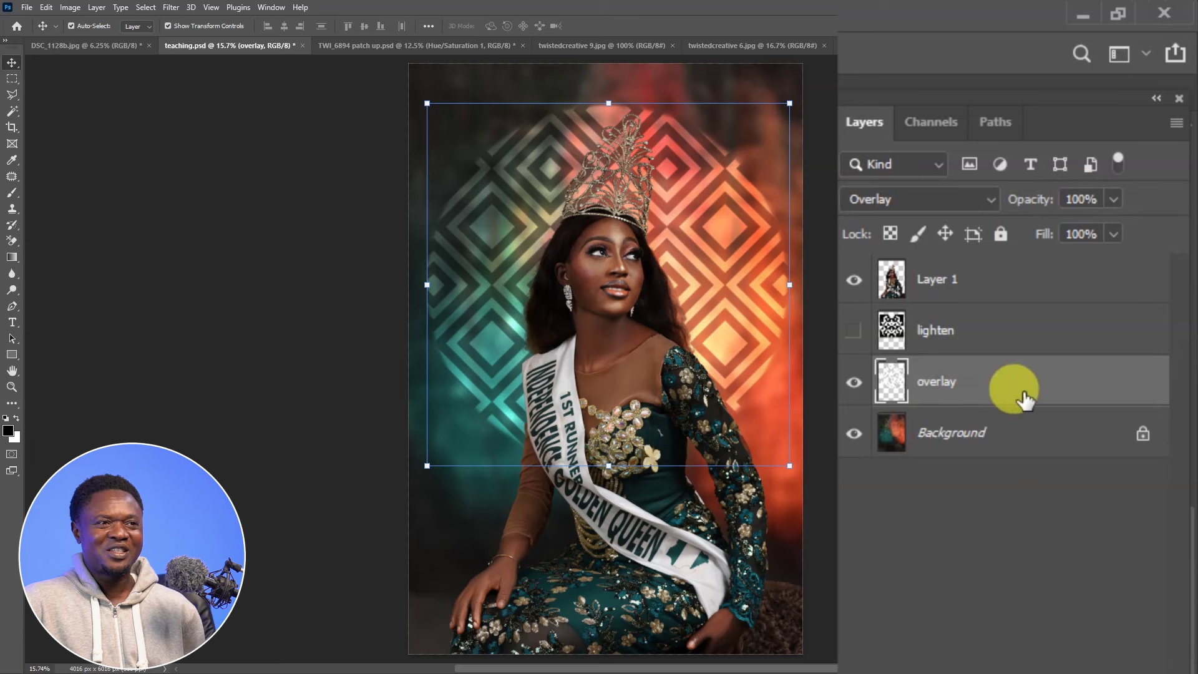
{"action": "left_click_drag", "start_coordinate": [1036, 201], "coordinate": [1002, 208]}
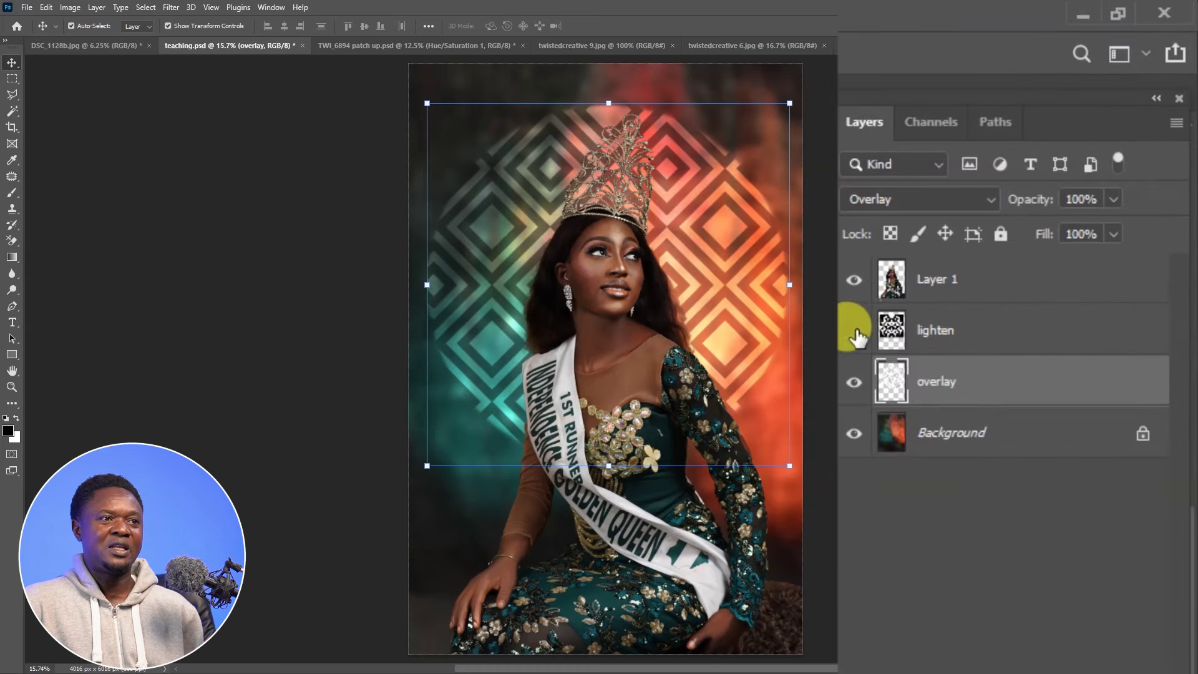
Preview the lighten layer alone at 100% opacity, and switch visibility back to the overlay layer.
{"action": "left_click", "coordinate": [1025, 164]}
{"action": "left_click", "coordinate": [860, 392]}
{"action": "left_click", "coordinate": [964, 326]}
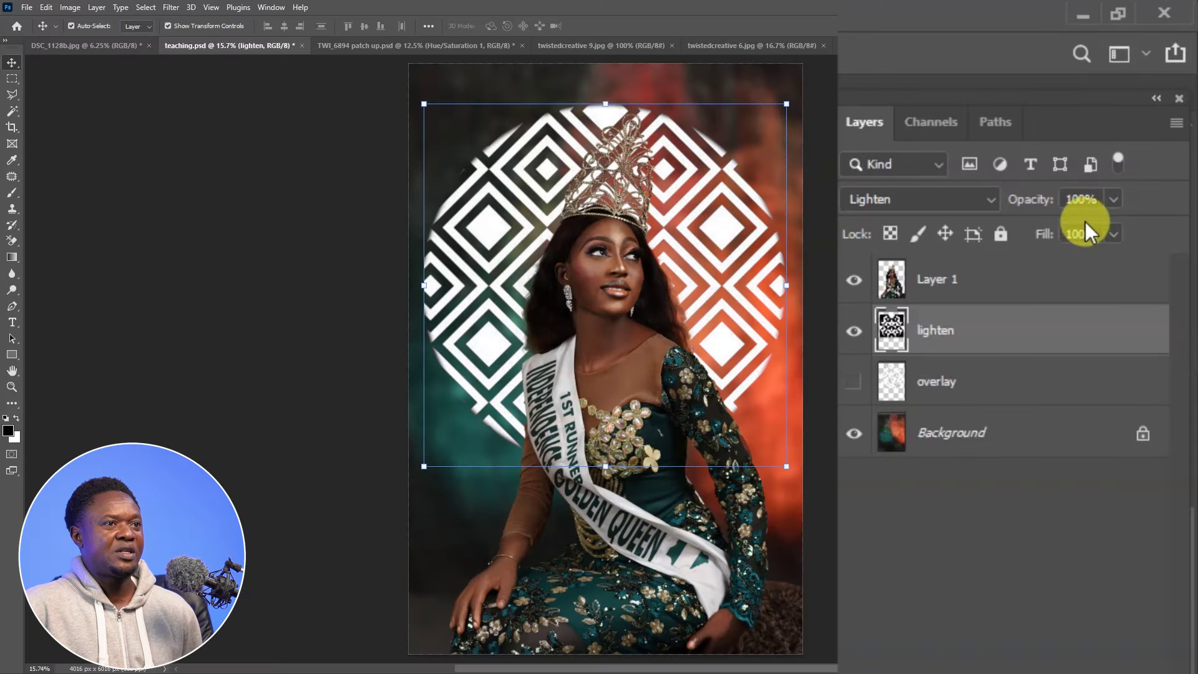
{"action": "left_click", "coordinate": [853, 331]}
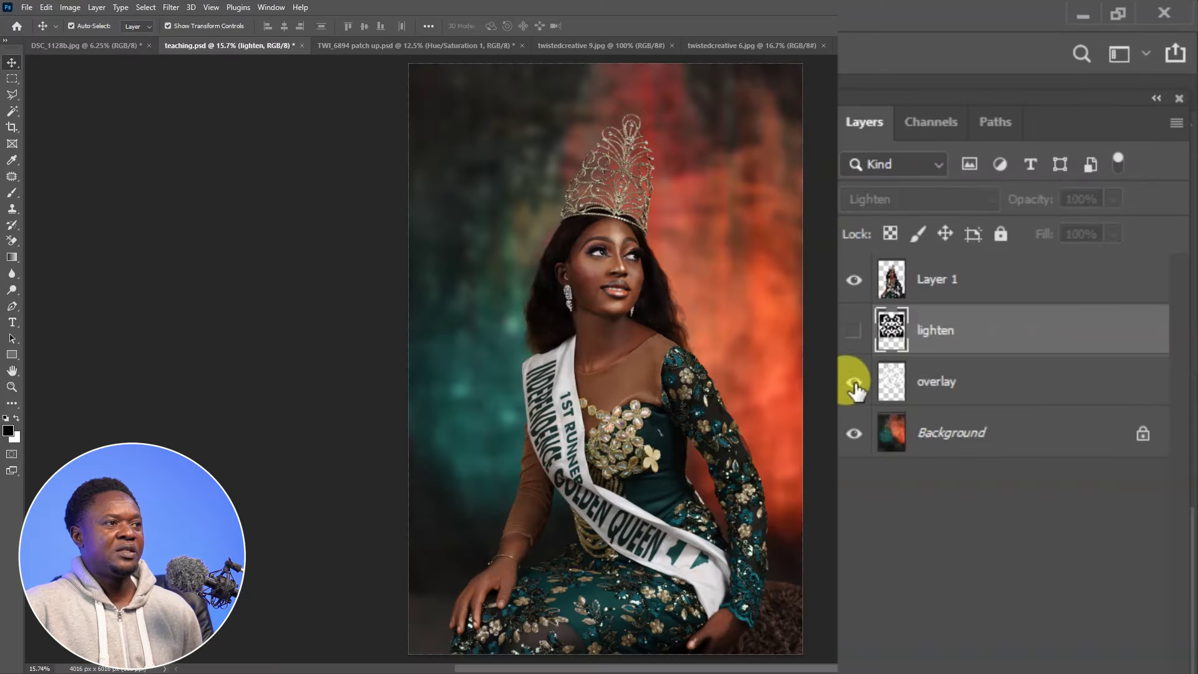
{"action": "left_click", "coordinate": [854, 382]}
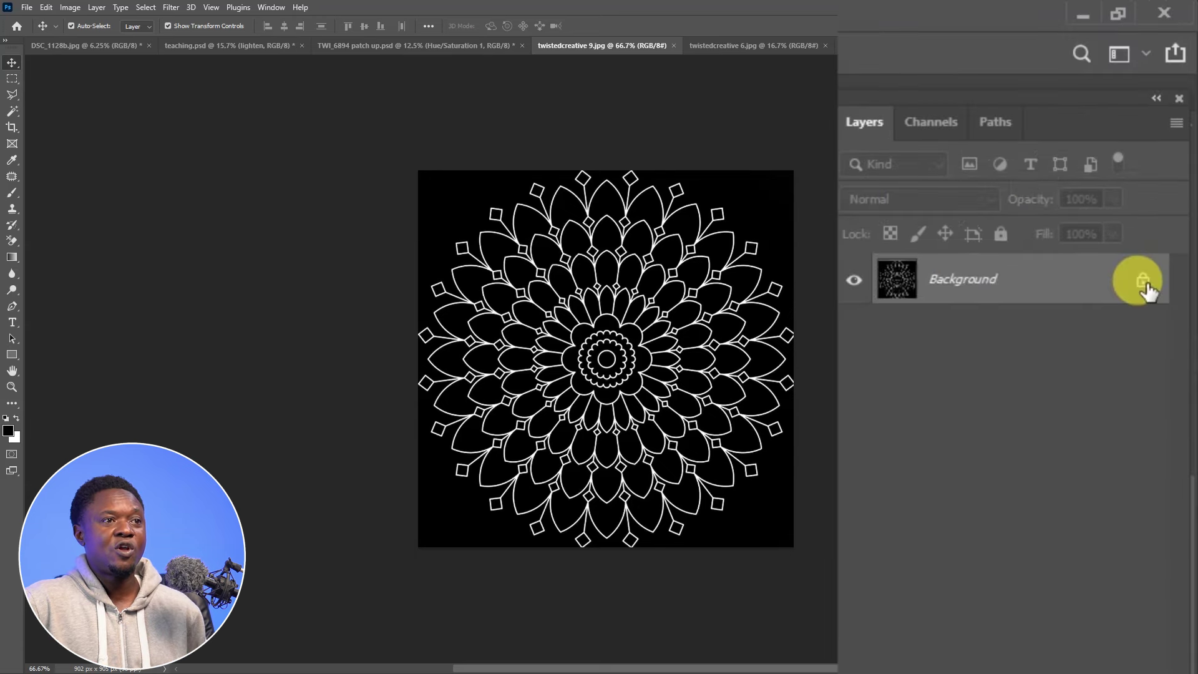
In twistedcreative 9.jpg, unlock the background layer and erase all the black around the white mandala with the Background Eraser.
{"action": "left_click", "coordinate": [1169, 138]}
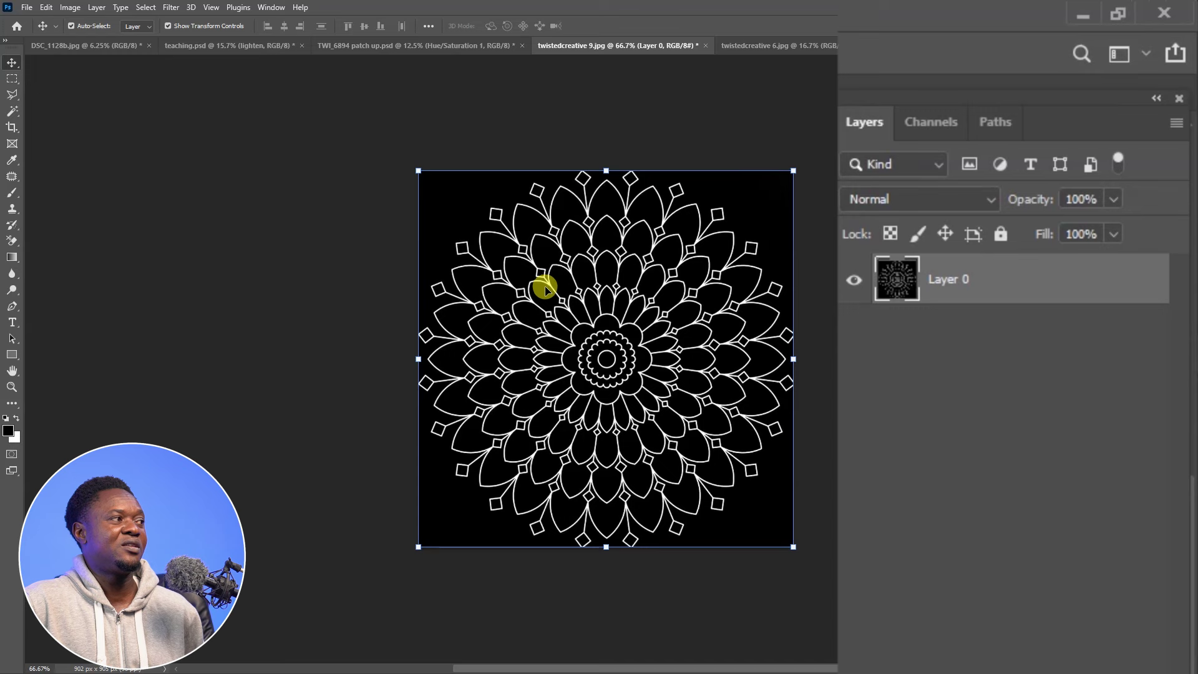
{"action": "left_click", "coordinate": [12, 240]}
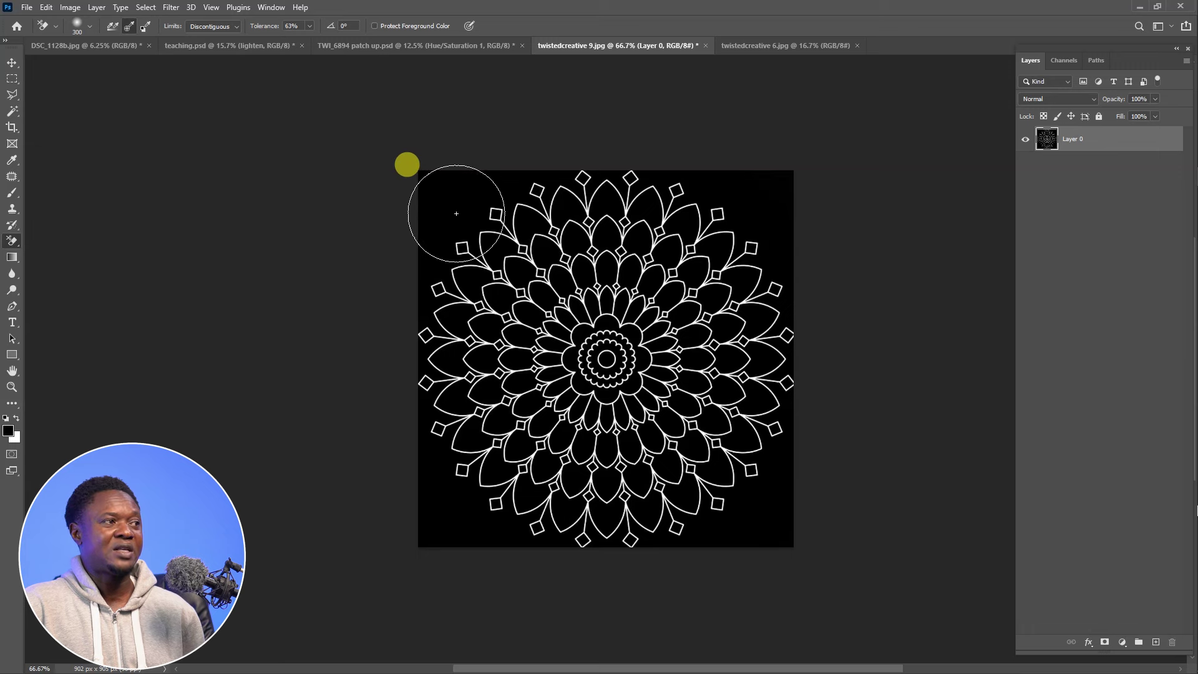
{"action": "mouse_move", "coordinate": [455, 214]}
{"action": "left_mouse_down"}
{"action": "mouse_move", "coordinate": [416, 243]}
{"action": "mouse_move", "coordinate": [497, 204]}
{"action": "mouse_move", "coordinate": [768, 302]}
{"action": "mouse_move", "coordinate": [467, 225]}
{"action": "mouse_move", "coordinate": [789, 236]}
{"action": "mouse_move", "coordinate": [727, 224]}
{"action": "mouse_move", "coordinate": [627, 278]}
{"action": "mouse_move", "coordinate": [611, 154]}
{"action": "mouse_move", "coordinate": [505, 218]}
{"action": "mouse_move", "coordinate": [589, 335]}
{"action": "mouse_move", "coordinate": [676, 330]}
{"action": "mouse_move", "coordinate": [570, 261]}
{"action": "mouse_move", "coordinate": [597, 383]}
{"action": "mouse_move", "coordinate": [436, 505]}
{"action": "mouse_move", "coordinate": [519, 324]}
{"action": "mouse_move", "coordinate": [506, 503]}
{"action": "mouse_move", "coordinate": [558, 580]}
{"action": "mouse_move", "coordinate": [532, 508]}
{"action": "mouse_move", "coordinate": [691, 439]}
{"action": "mouse_move", "coordinate": [580, 489]}
{"action": "mouse_move", "coordinate": [743, 452]}
{"action": "mouse_move", "coordinate": [775, 529]}
{"action": "mouse_move", "coordinate": [790, 523]}
{"action": "mouse_move", "coordinate": [746, 499]}
{"action": "mouse_move", "coordinate": [448, 484]}
{"action": "mouse_move", "coordinate": [651, 253]}
{"action": "mouse_move", "coordinate": [573, 283]}
{"action": "mouse_move", "coordinate": [588, 214]}
{"action": "left_mouse_up"}
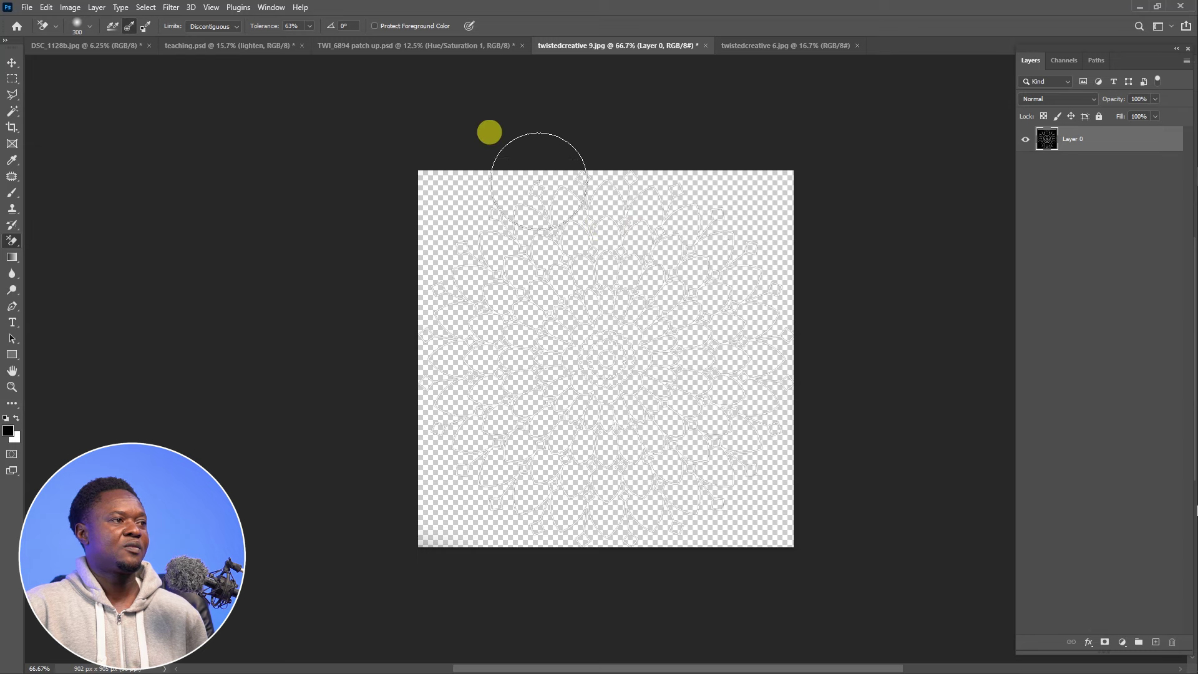
{"action": "left_click_drag", "start_coordinate": [427, 491], "coordinate": [414, 490]}
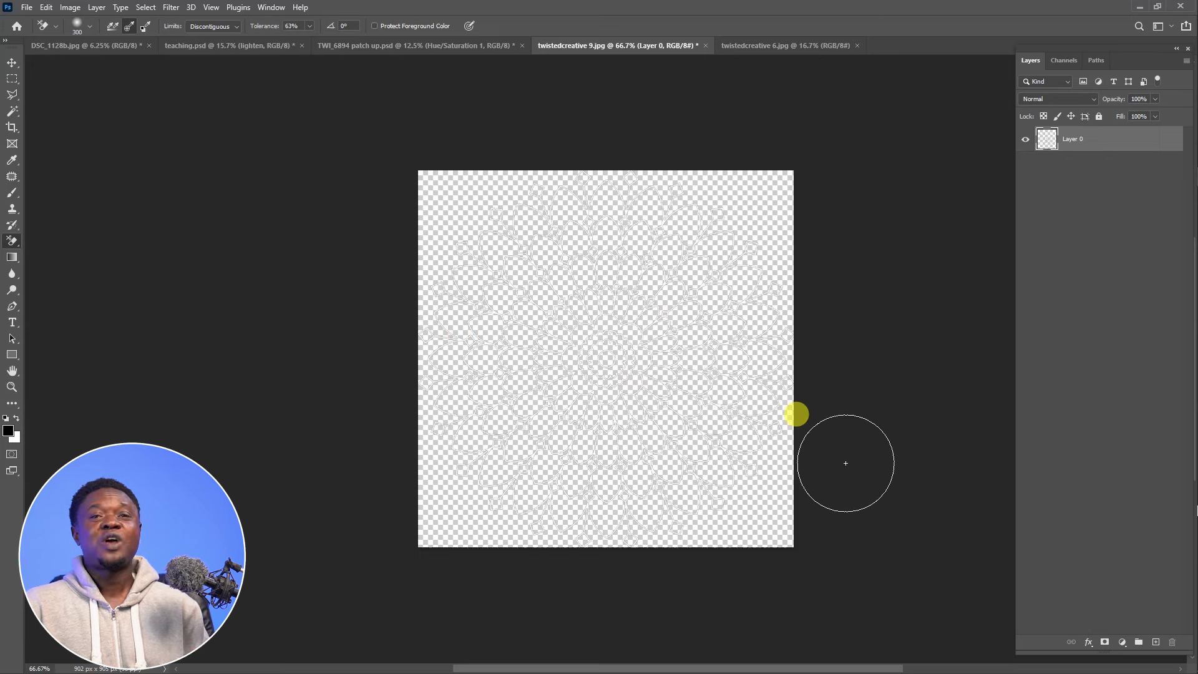
Copy the cut-out mandala from twistedcreative 9.jpg into DSC_1128b.jpg with the Move tool.
{"action": "key", "text": "v"}
{"action": "mouse_move", "coordinate": [751, 319]}
{"action": "left_mouse_down"}
{"action": "mouse_move", "coordinate": [509, 206]}
{"action": "mouse_move", "coordinate": [323, 69]}
{"action": "mouse_move", "coordinate": [233, 31]}
{"action": "left_mouse_up"}
{"action": "left_click", "coordinate": [231, 44]}
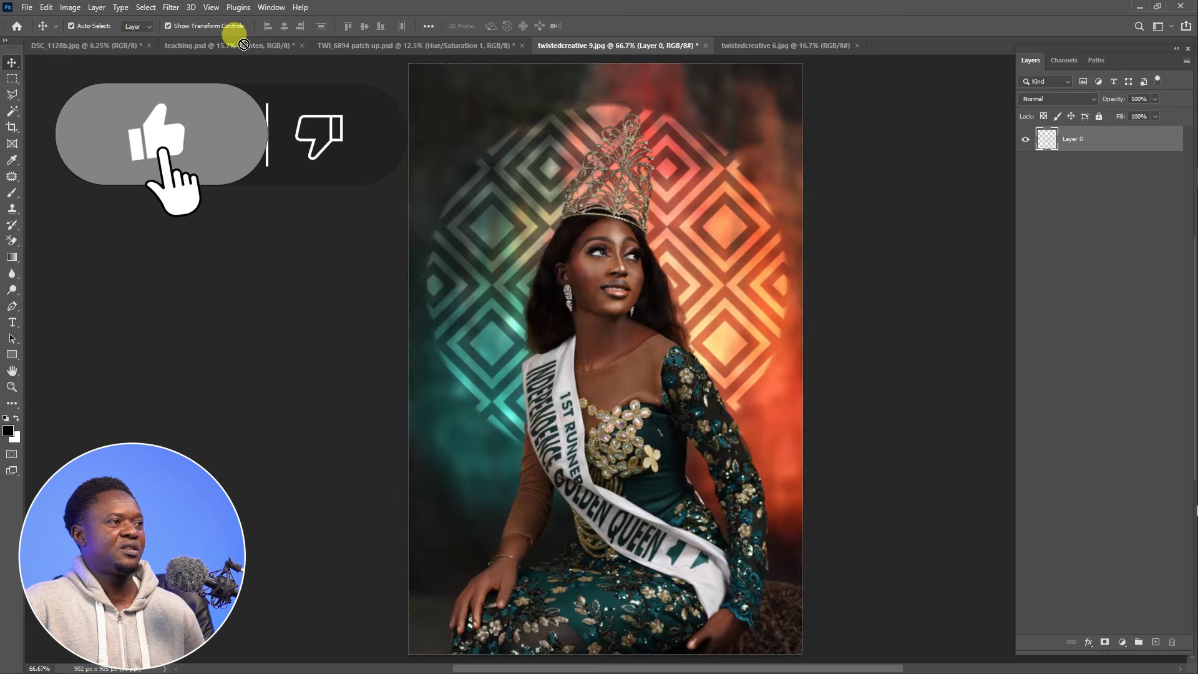
{"action": "left_click", "coordinate": [127, 46]}
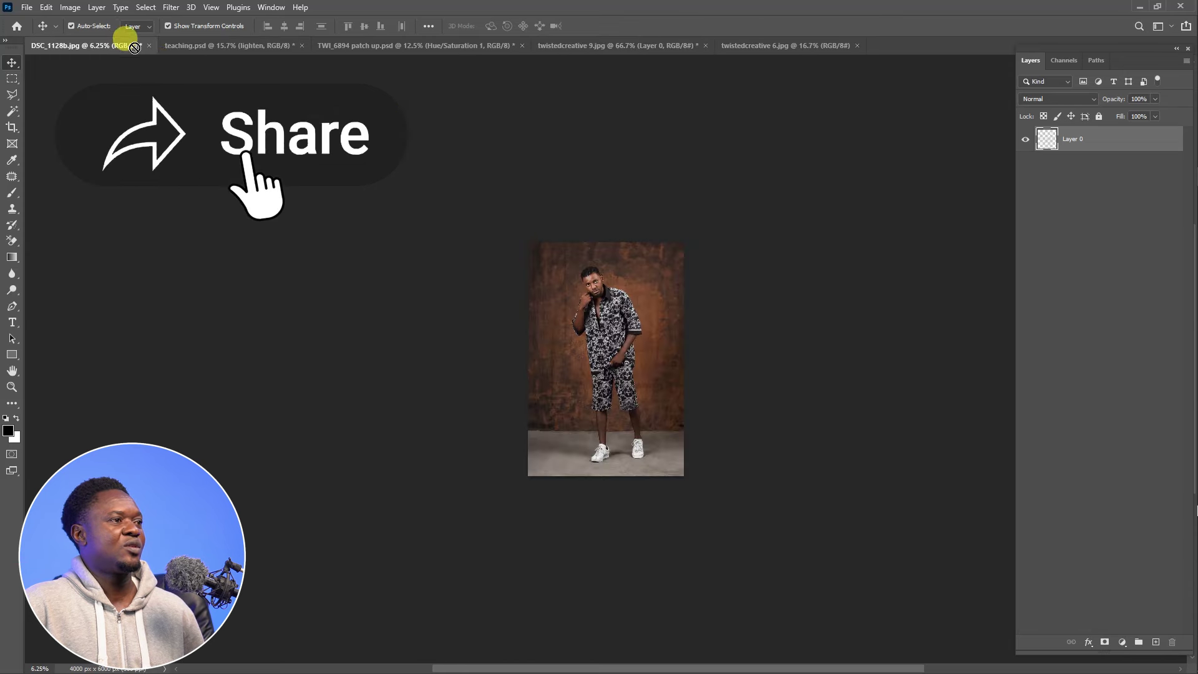
{"action": "left_click_drag", "start_coordinate": [610, 352], "coordinate": [661, 267]}
Enlarge the mandala to more than 300% and position it over the man's head and upper body.
{"action": "left_click_drag", "start_coordinate": [645, 332], "coordinate": [622, 342]}
{"action": "mouse_move", "coordinate": [646, 294]}
{"action": "left_mouse_down"}
{"action": "mouse_move", "coordinate": [656, 260]}
{"action": "mouse_move", "coordinate": [661, 276]}
{"action": "mouse_move", "coordinate": [620, 302]}
{"action": "mouse_move", "coordinate": [630, 310]}
{"action": "left_mouse_up"}
{"action": "left_click_drag", "start_coordinate": [663, 258], "coordinate": [666, 255]}
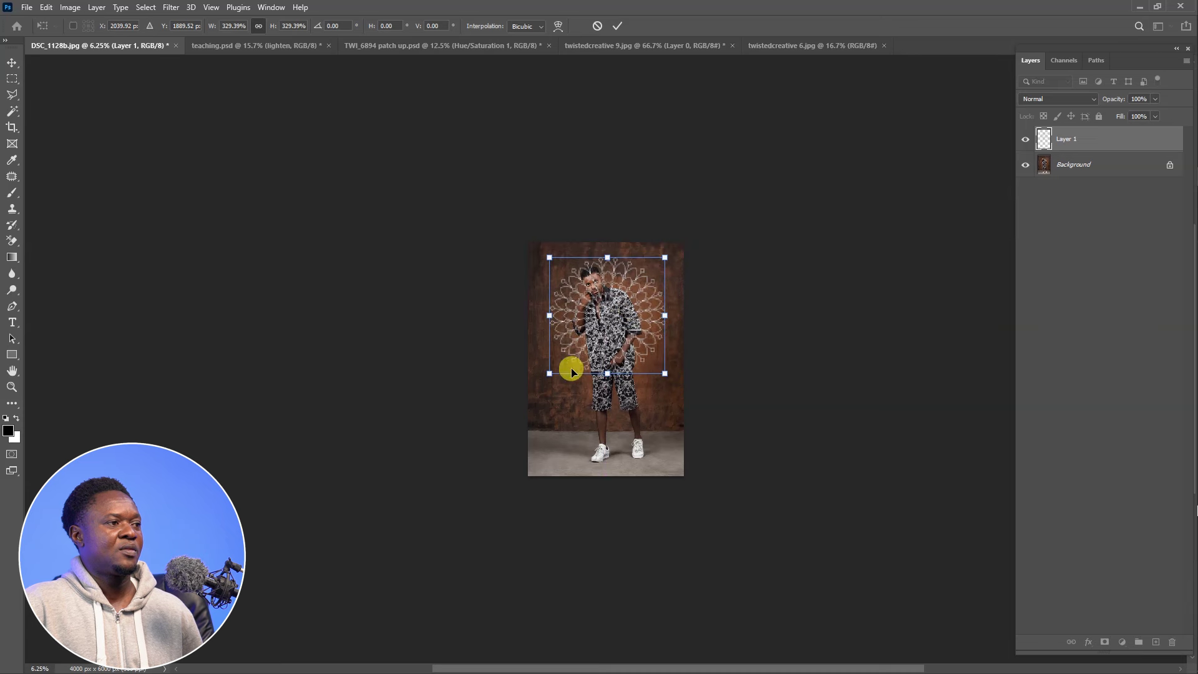
{"action": "left_click_drag", "start_coordinate": [551, 375], "coordinate": [547, 378]}
{"action": "left_click_drag", "start_coordinate": [601, 351], "coordinate": [604, 359]}
{"action": "key", "text": "Return"}
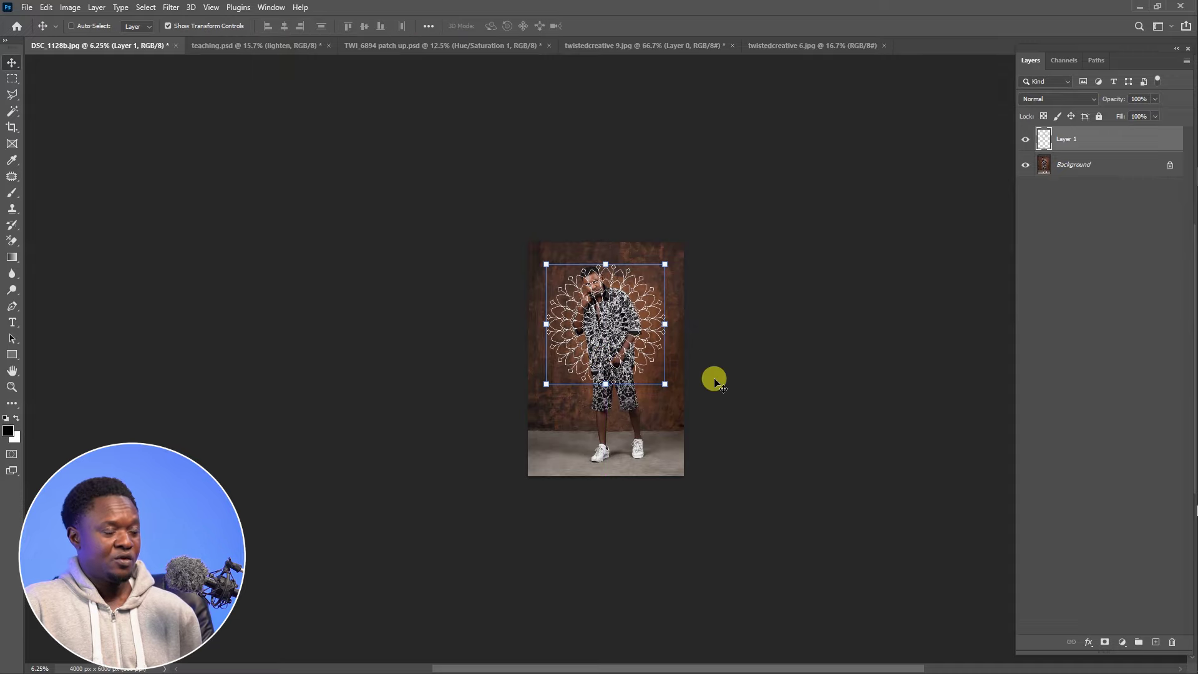
Try lowering the mandala layer's opacity to 42%.
{"action": "key", "text": "ctrl+plus"}
{"action": "key", "text": "ctrl+plus"}
{"action": "key", "text": "ctrl+plus"}
{"action": "key", "text": "ctrl+plus"}
{"action": "key", "text": "ctrl+plus"}
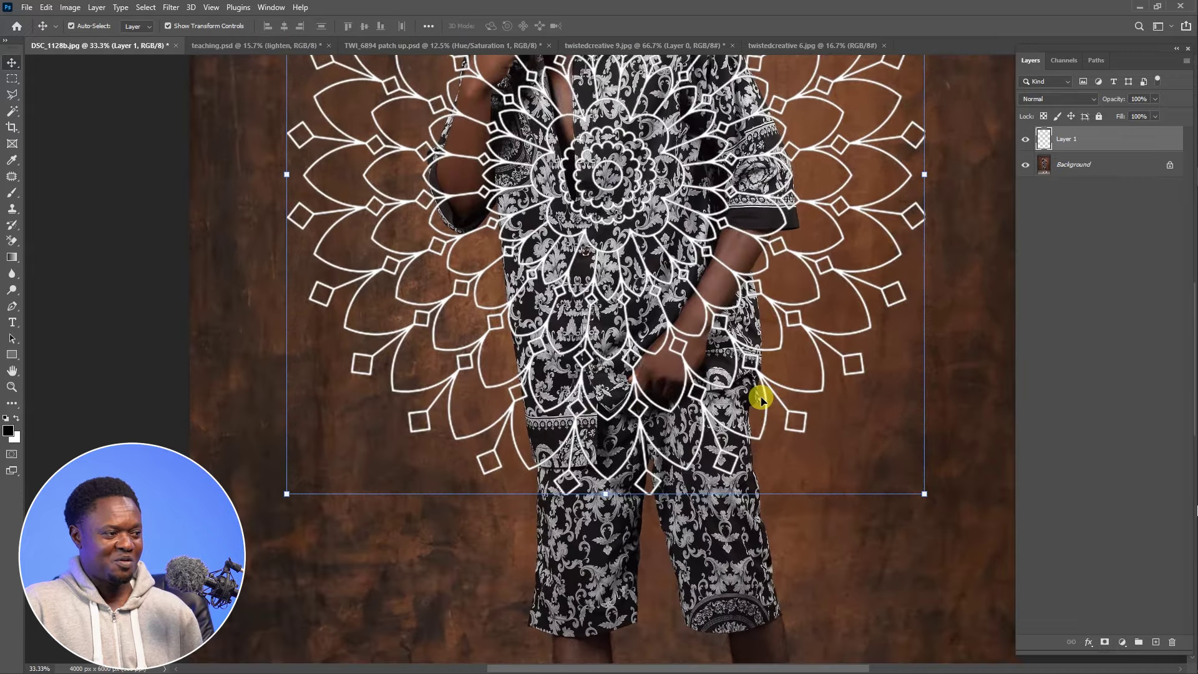
{"action": "key", "text": "ctrl+minus"}
{"action": "key", "text": "ctrl+minus"}
{"action": "key", "text": "ctrl+minus"}
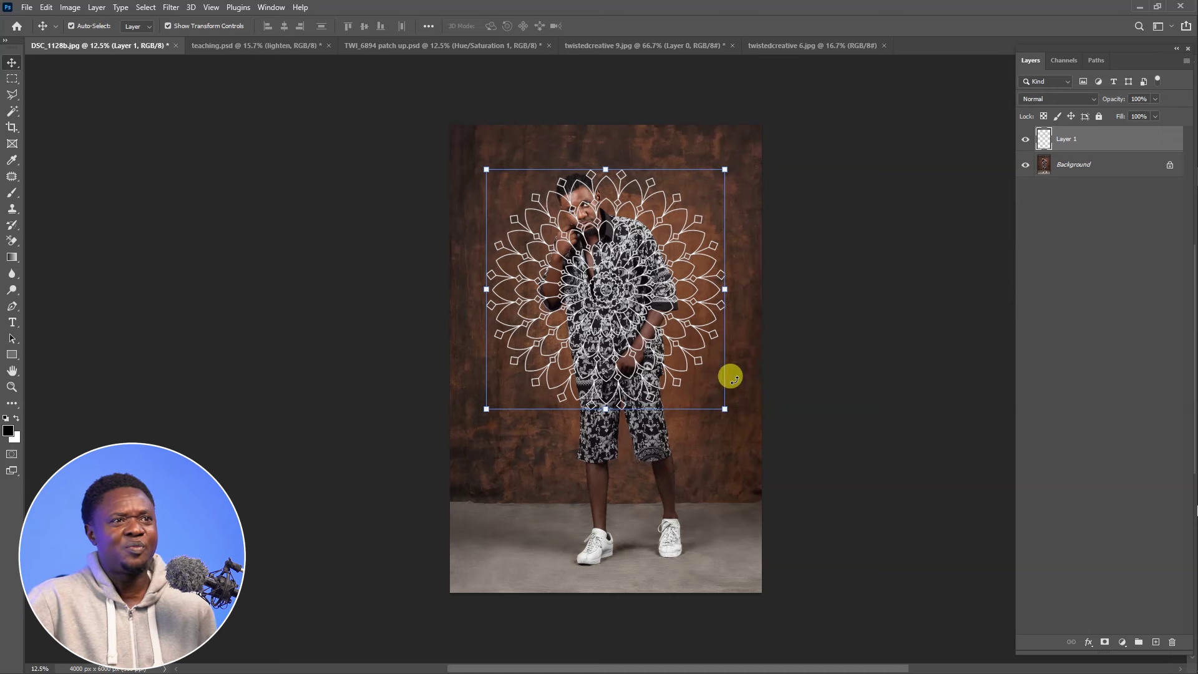
{"action": "left_click_drag", "start_coordinate": [1113, 100], "coordinate": [1096, 101]}
{"action": "left_click_drag", "start_coordinate": [995, 203], "coordinate": [965, 216]}
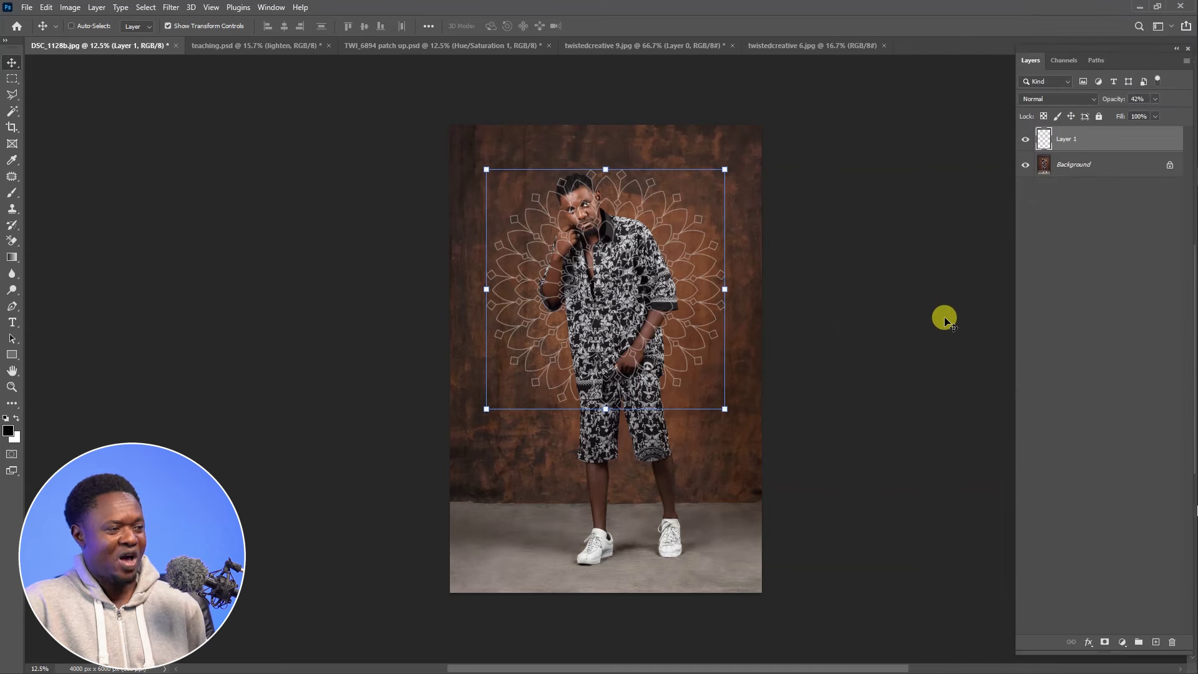
Restore the mandala layer's opacity to 100%.
{"action": "key", "text": "ctrl+plus"}
{"action": "key", "text": "ctrl+plus"}
{"action": "key", "text": "ctrl+plus"}
{"action": "scroll", "coordinate": [743, 375], "scroll_direction": "up", "scroll_amount": 5}
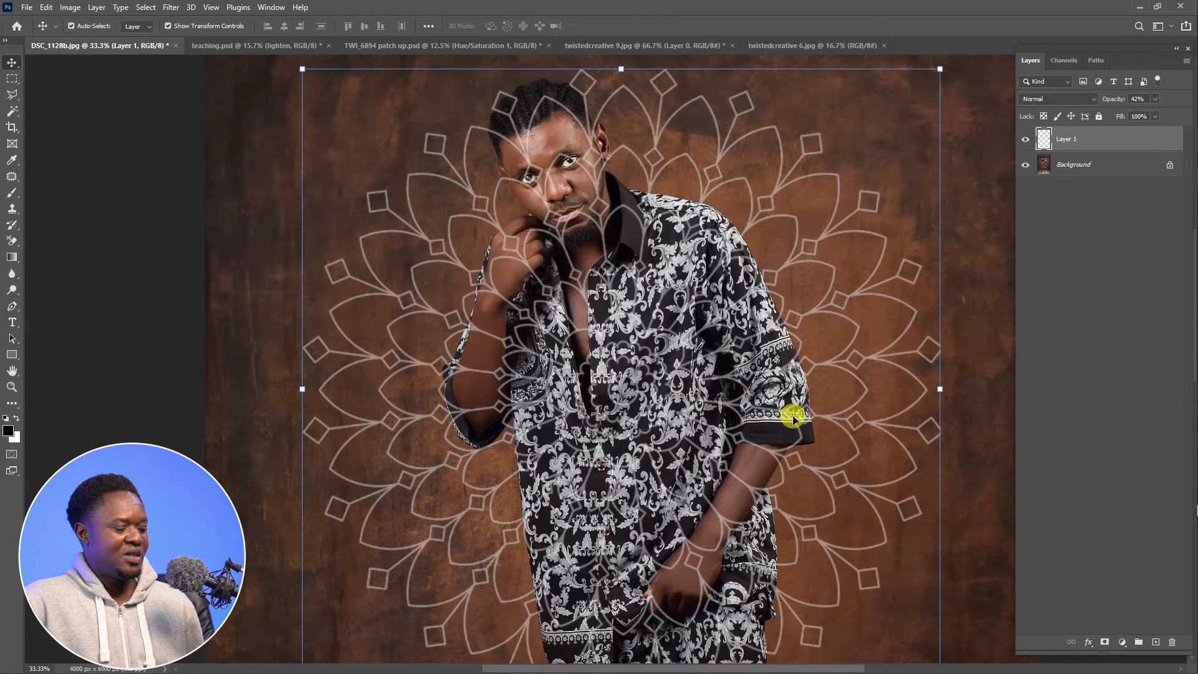
{"action": "key", "text": "0"}
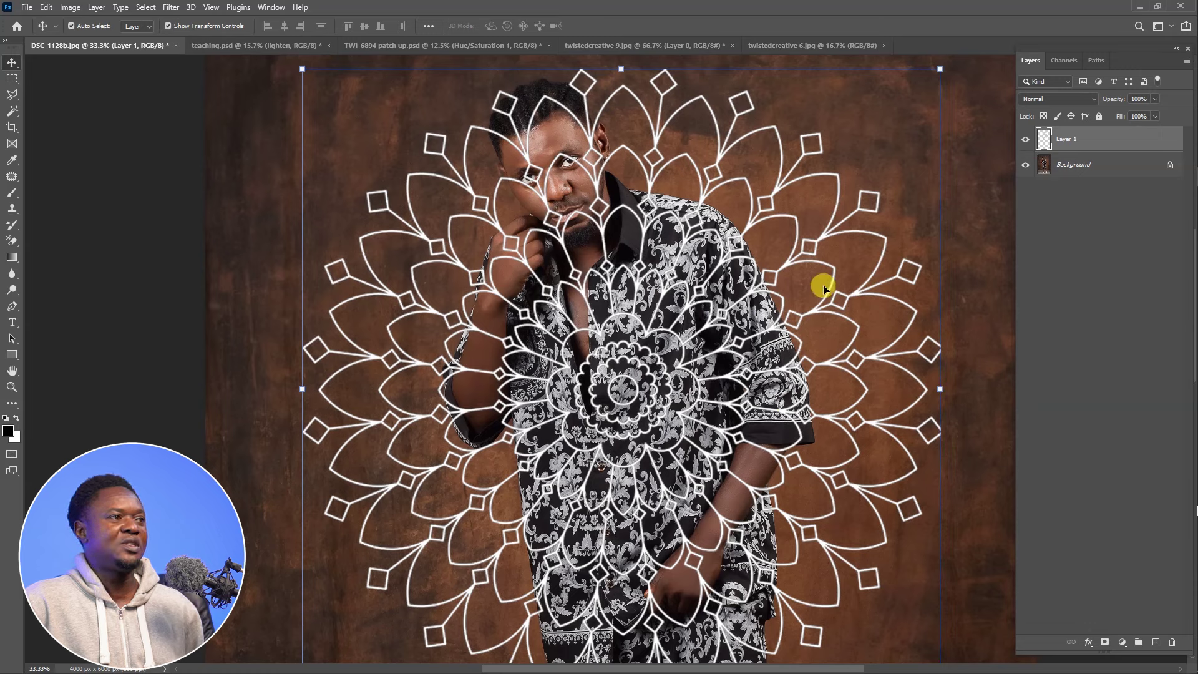
Set the mandala layer's blending mode to Overlay.
{"action": "left_click", "coordinate": [901, 201]}
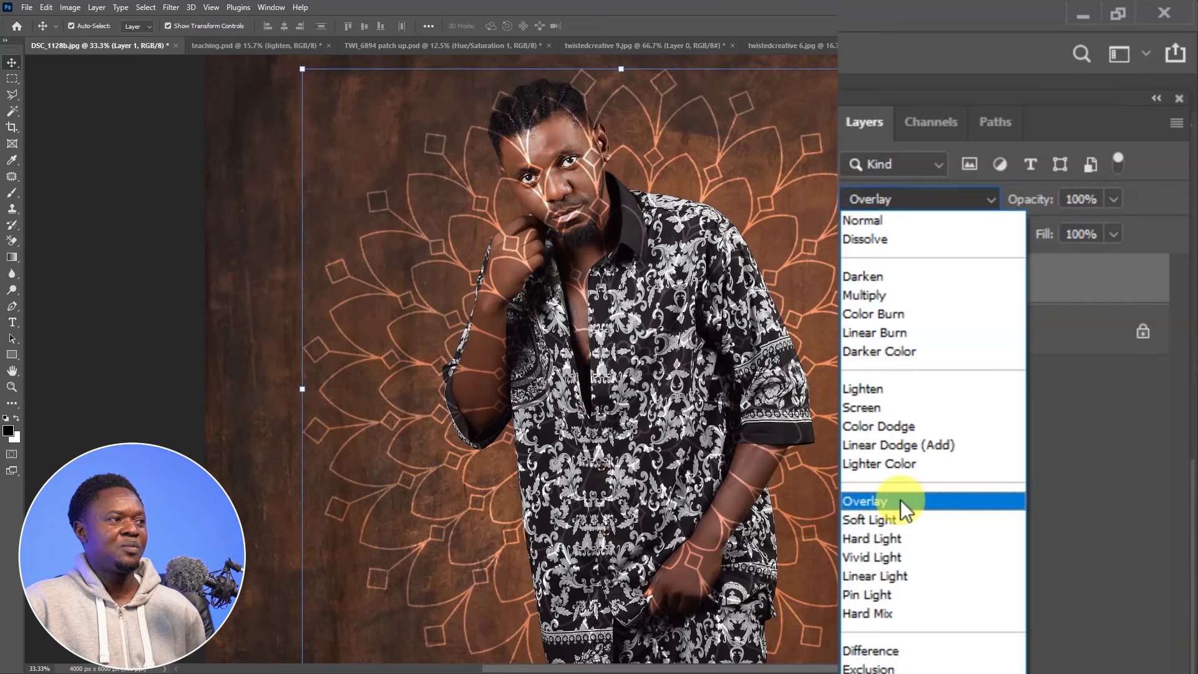
{"action": "left_click", "coordinate": [901, 500]}
{"action": "key", "text": "ctrl+plus"}
{"action": "key", "text": "ctrl+plus"}
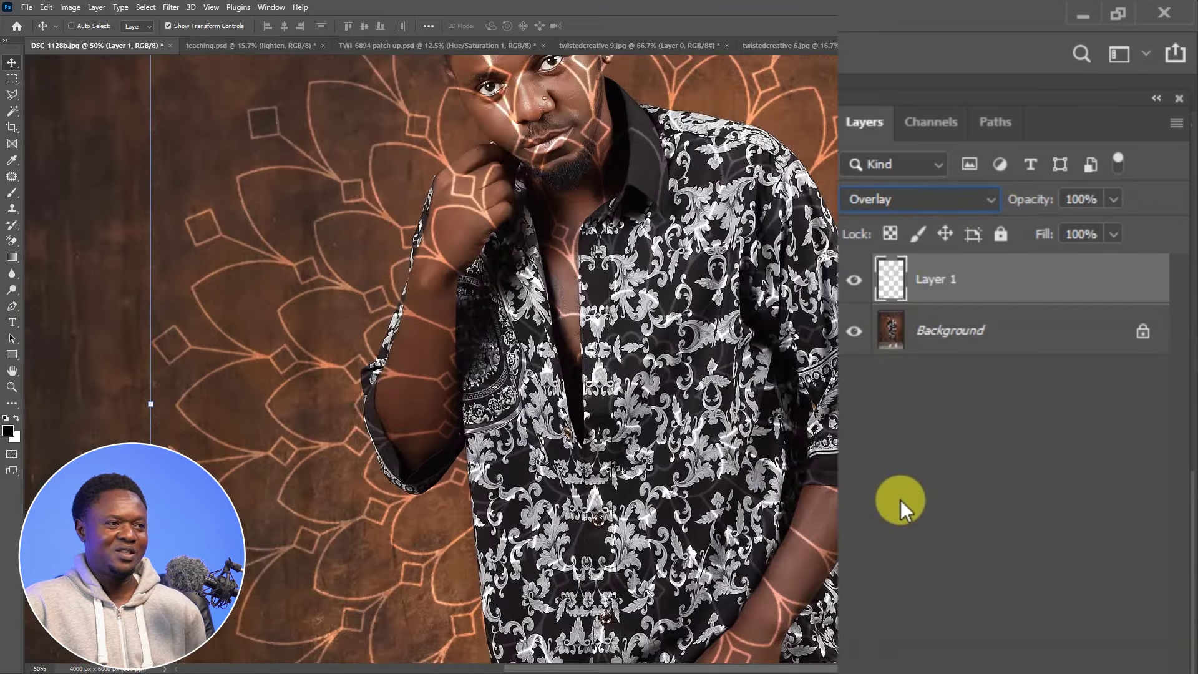
Examine up close how the overlaid mandala lines fall on the man's face, shirt, arms and hands.
{"action": "left_click_drag", "start_coordinate": [436, 203], "coordinate": [508, 348]}
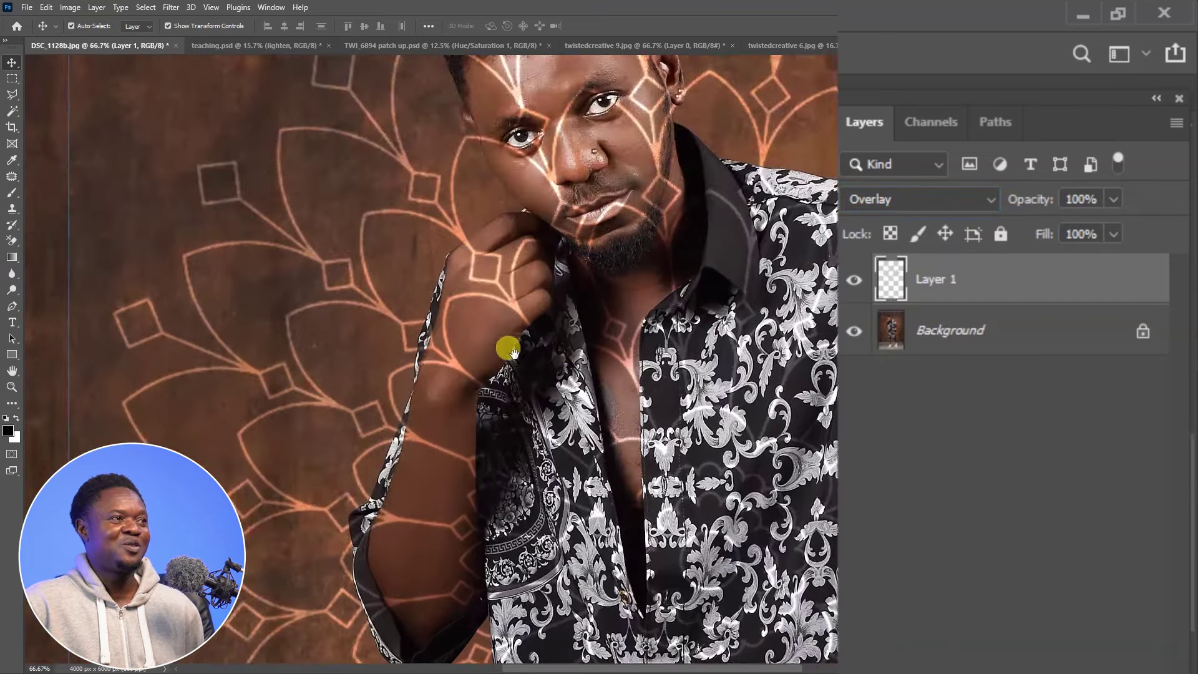
{"action": "left_click_drag", "start_coordinate": [526, 242], "coordinate": [519, 348]}
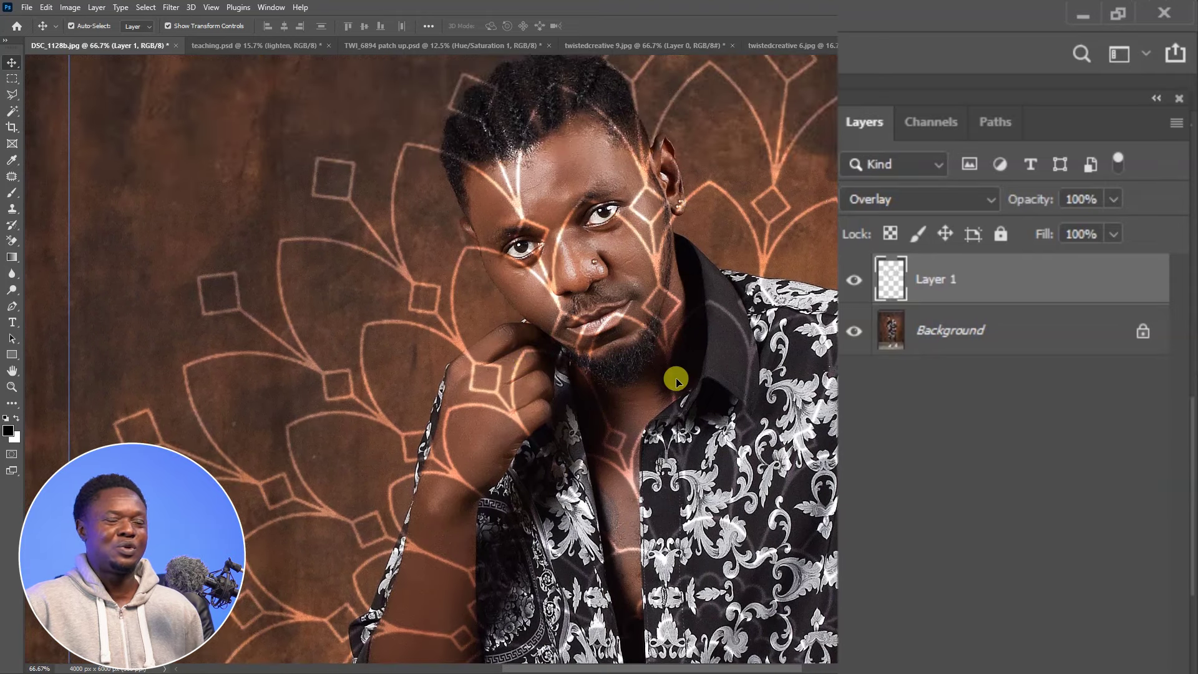
{"action": "left_click_drag", "start_coordinate": [617, 311], "coordinate": [553, 181]}
{"action": "left_click_drag", "start_coordinate": [669, 397], "coordinate": [666, 226]}
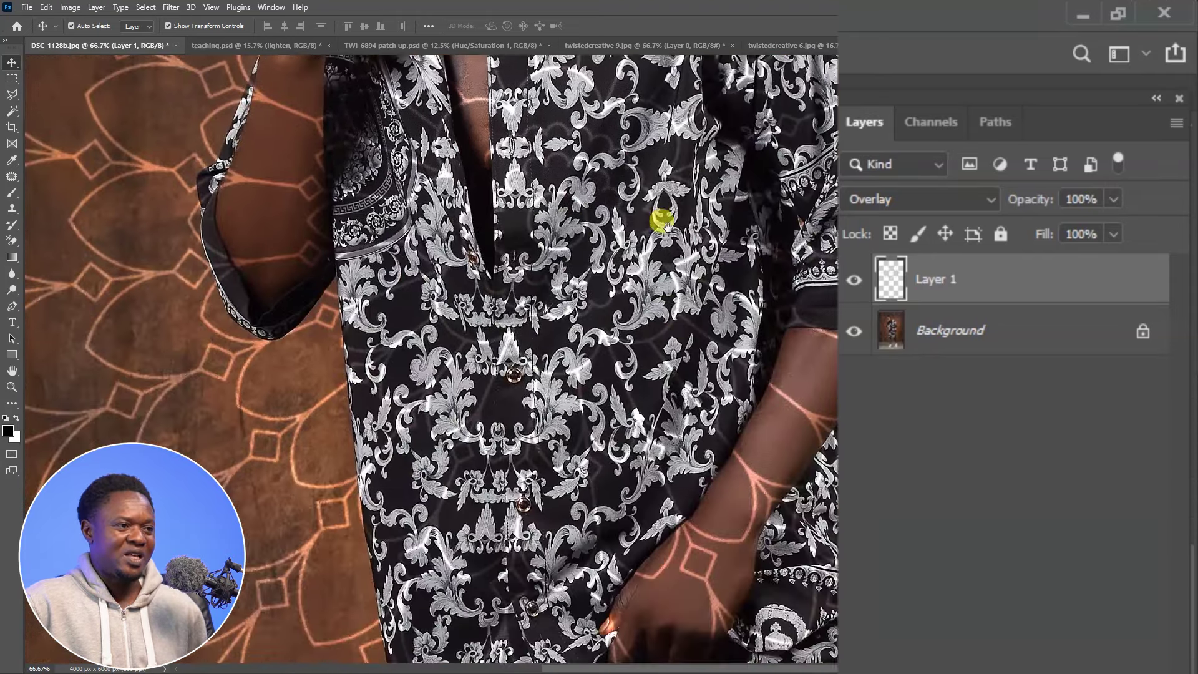
{"action": "left_click_drag", "start_coordinate": [743, 432], "coordinate": [704, 296]}
{"action": "left_click_drag", "start_coordinate": [695, 347], "coordinate": [710, 246]}
{"action": "left_click_drag", "start_coordinate": [629, 370], "coordinate": [693, 348]}
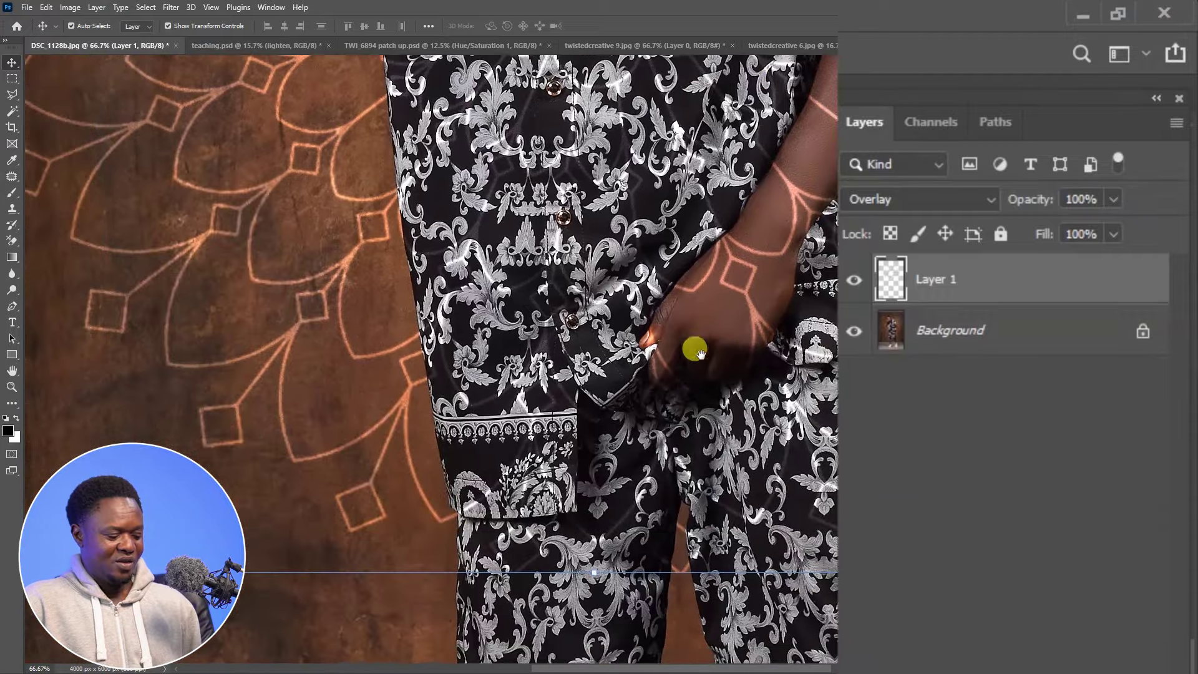
{"action": "key", "text": "ctrl+minus"}
{"action": "key", "text": "ctrl+minus"}
{"action": "key", "text": "ctrl+minus"}
{"action": "key", "text": "ctrl+minus"}
{"action": "key", "text": "ctrl+minus"}
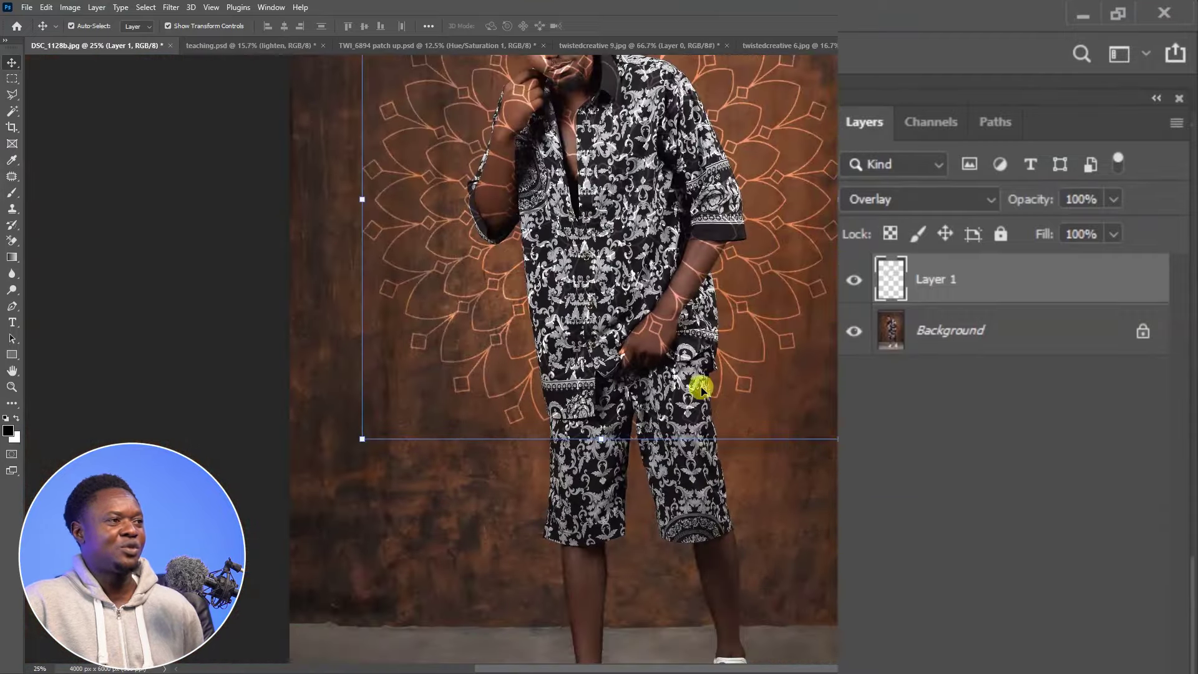
Select the man on the Background layer with Select Subject.
{"action": "key", "text": "ctrl+plus"}
{"action": "key", "text": "ctrl+plus"}
{"action": "left_click", "coordinate": [924, 330]}
{"action": "left_click", "coordinate": [12, 111]}
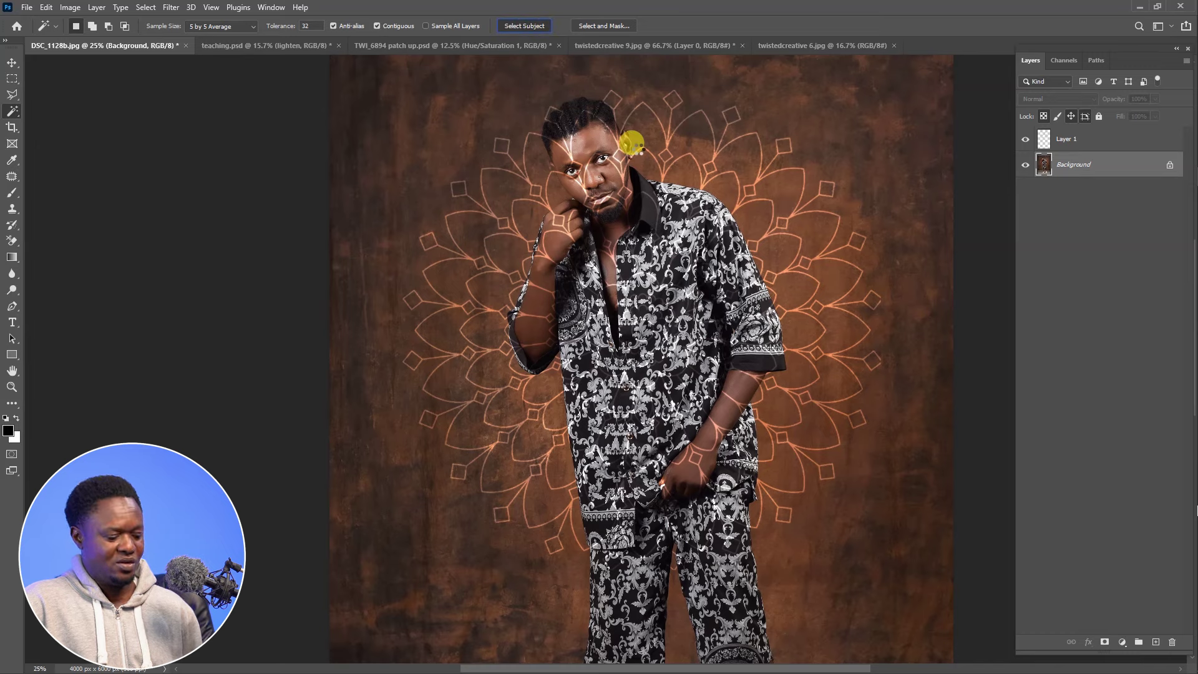
{"action": "key", "text": "ctrl+minus"}
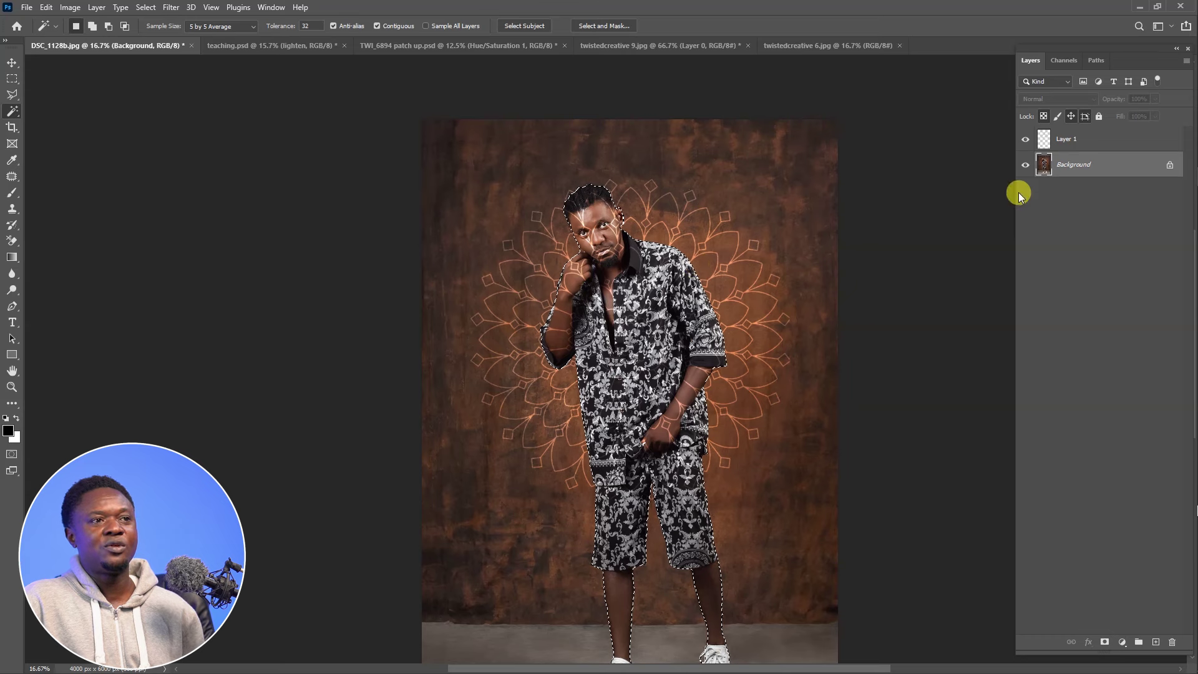
Feather the selection of the man by 2 pixels and delete the mandala lines inside it from Layer 1.
{"action": "left_click", "coordinate": [1075, 133]}
{"action": "right_click", "coordinate": [626, 274]}
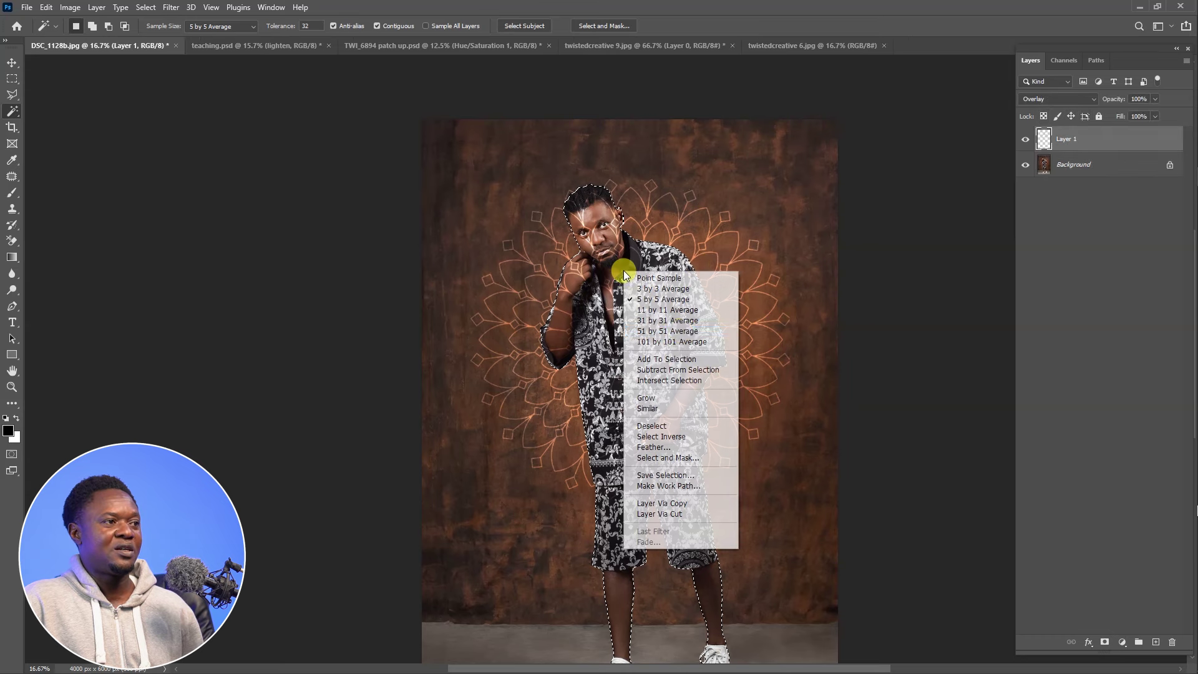
{"action": "left_click", "coordinate": [653, 447]}
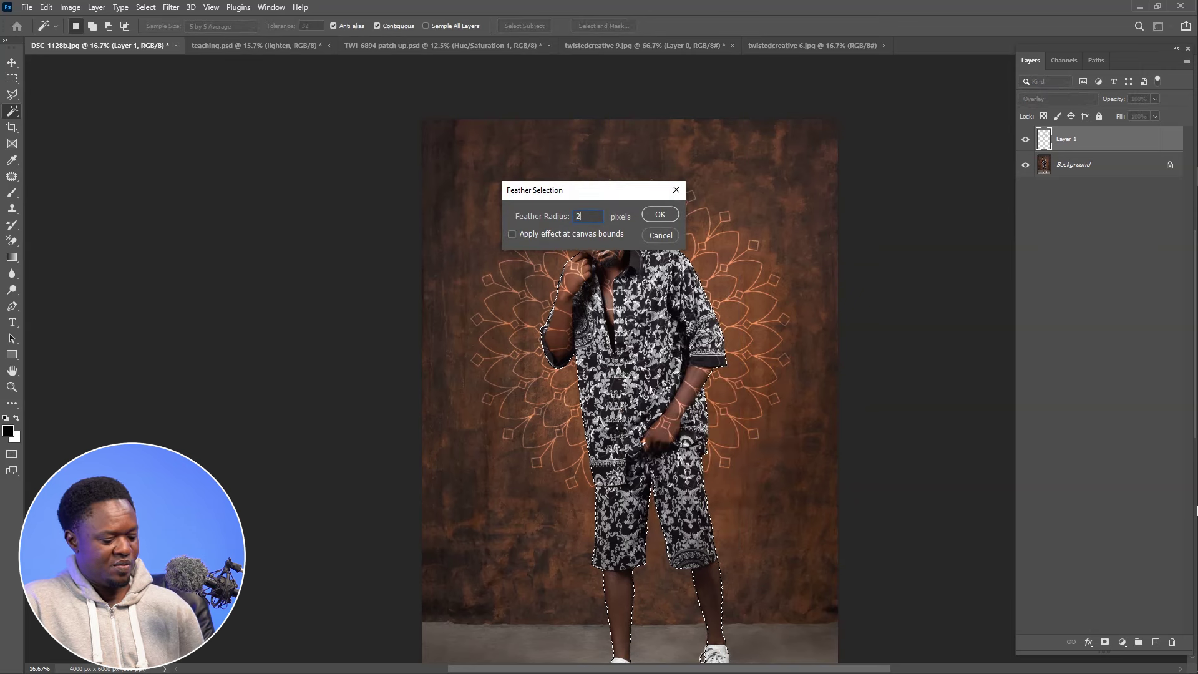
{"action": "key", "text": "Return"}
{"action": "key", "text": "Delete"}
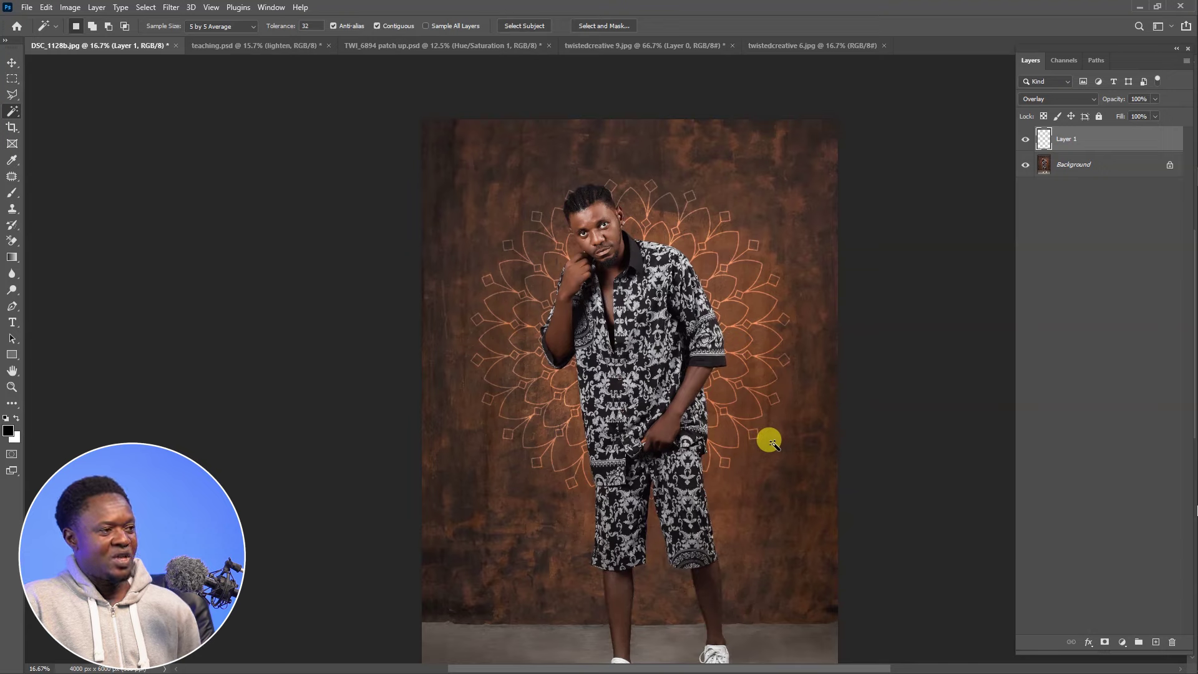
Examine up close the man's face, hand and shirt and the mandala edges around him after the removal.
{"action": "key", "text": "ctrl+plus"}
{"action": "key", "text": "ctrl+plus"}
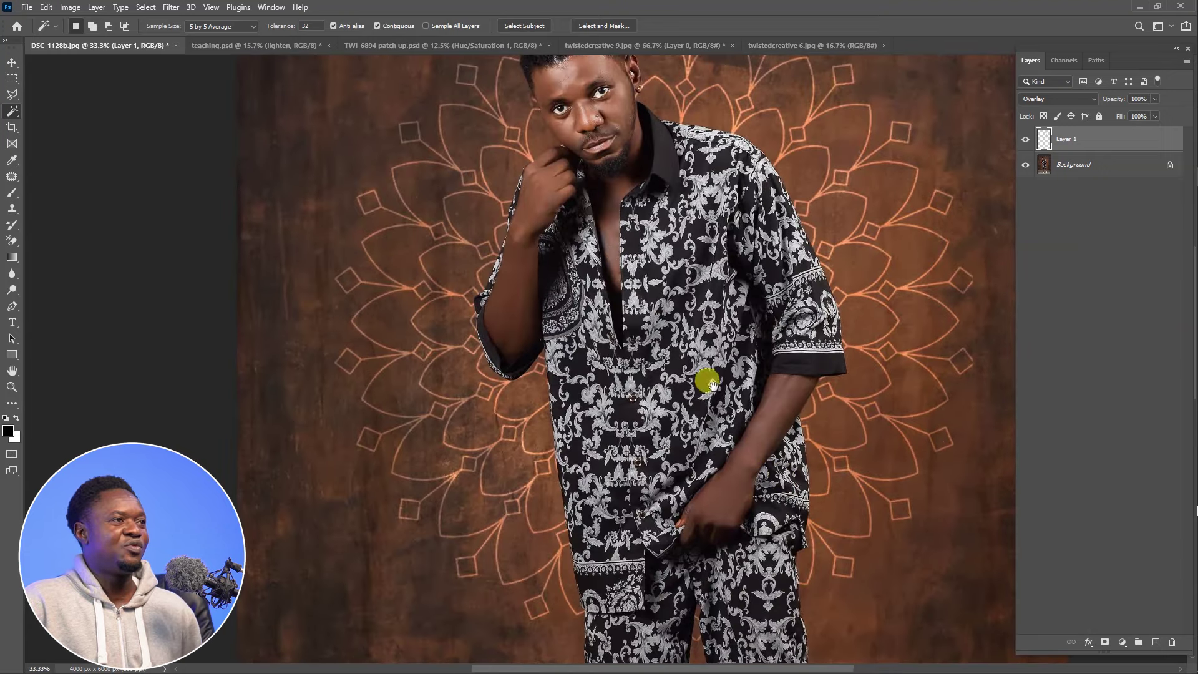
{"action": "left_click_drag", "start_coordinate": [713, 385], "coordinate": [712, 437]}
{"action": "key", "text": "ctrl+plus"}
{"action": "key", "text": "ctrl+plus"}
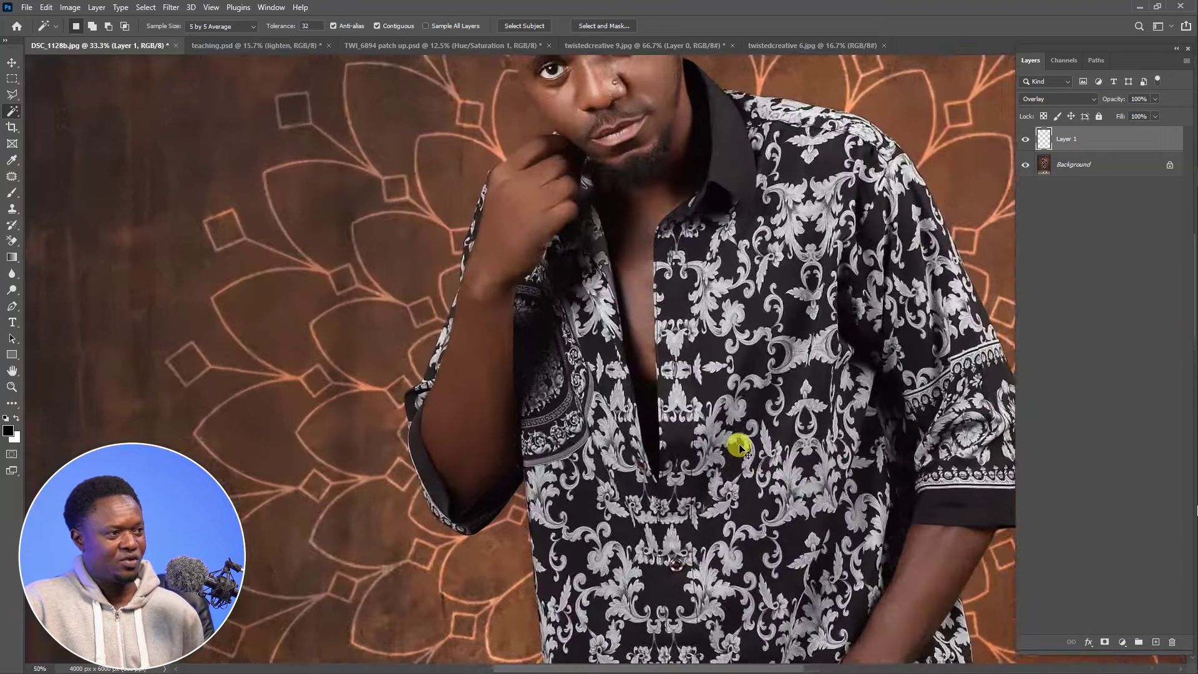
{"action": "scroll", "coordinate": [718, 437], "scroll_direction": "up", "scroll_amount": 5}
{"action": "scroll", "coordinate": [721, 451], "scroll_direction": "up", "scroll_amount": 3}
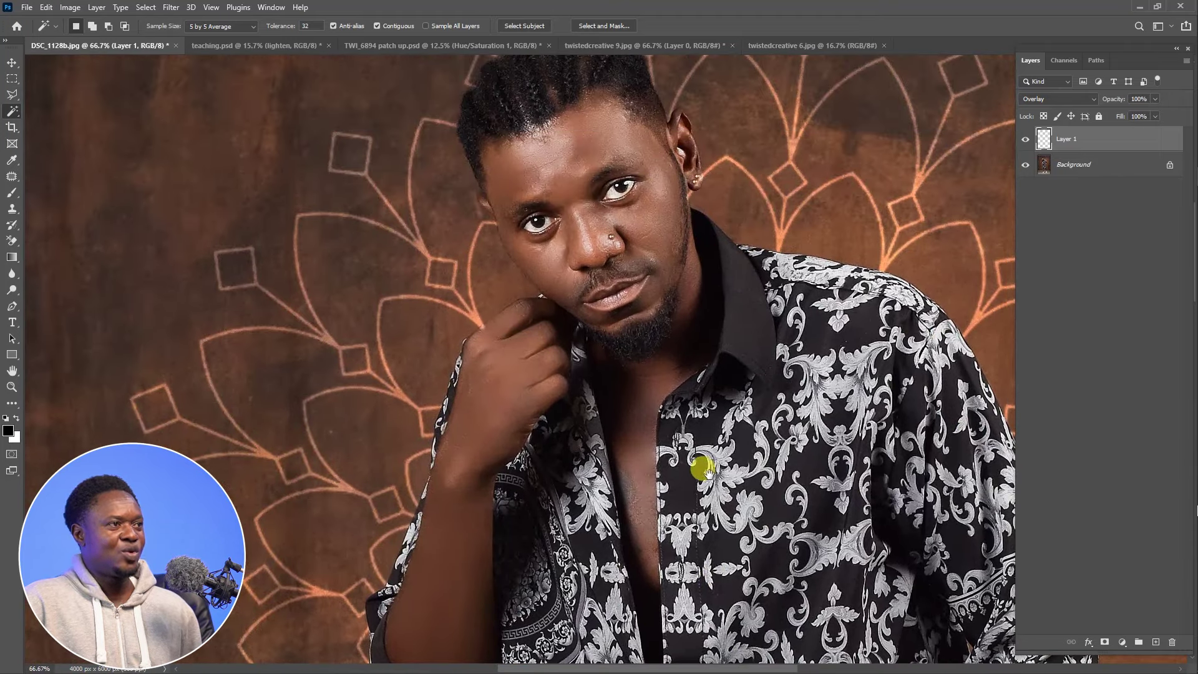
{"action": "scroll", "coordinate": [710, 467], "scroll_direction": "down", "scroll_amount": 4}
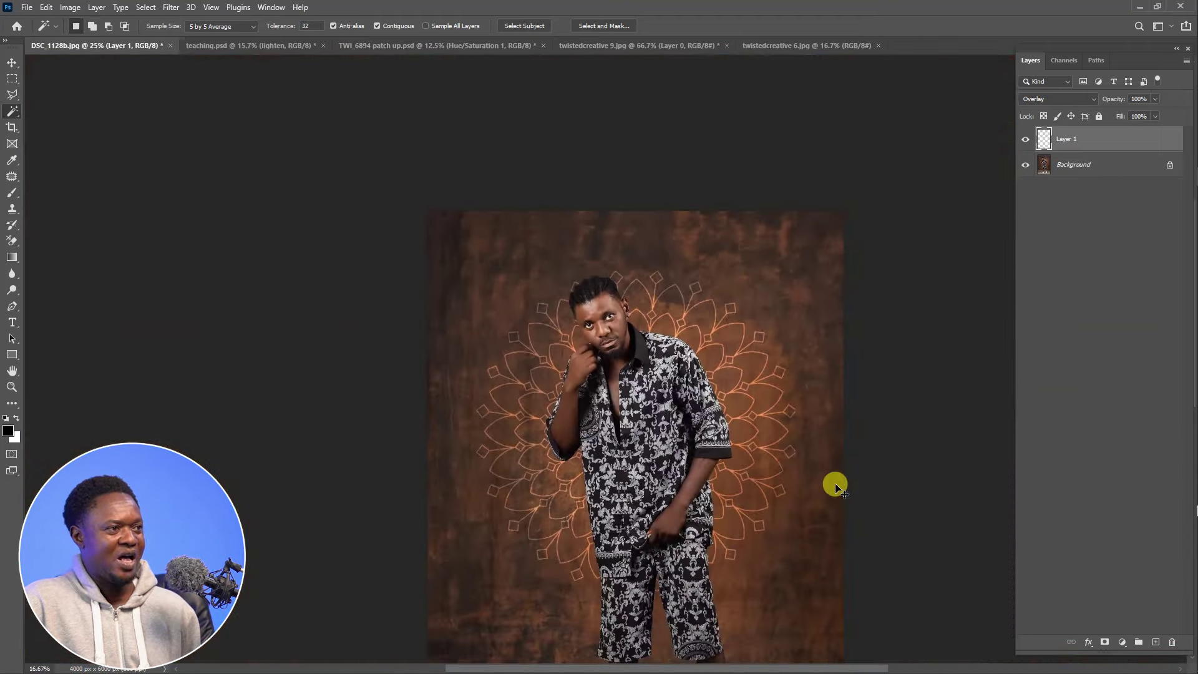
Look over the mandala line art on its transparent canvas in the twistedcreative 9.jpg document.
{"action": "left_click", "coordinate": [668, 46]}
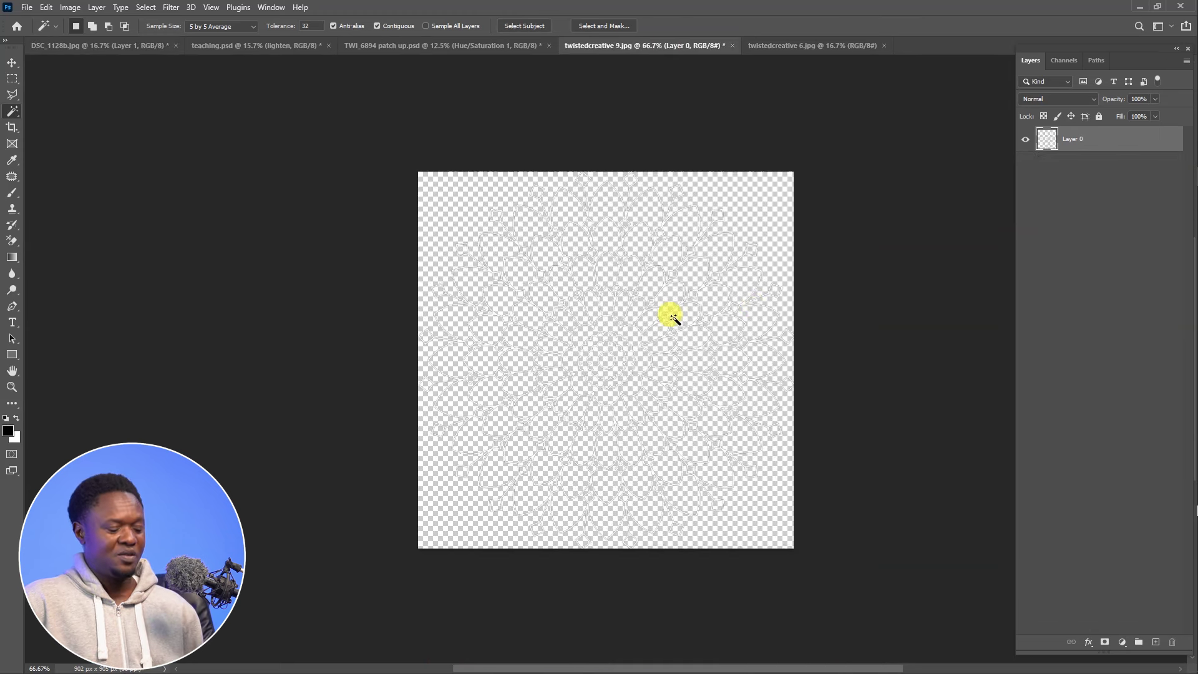
{"action": "scroll", "coordinate": [672, 317], "scroll_direction": "up", "scroll_amount": 2}
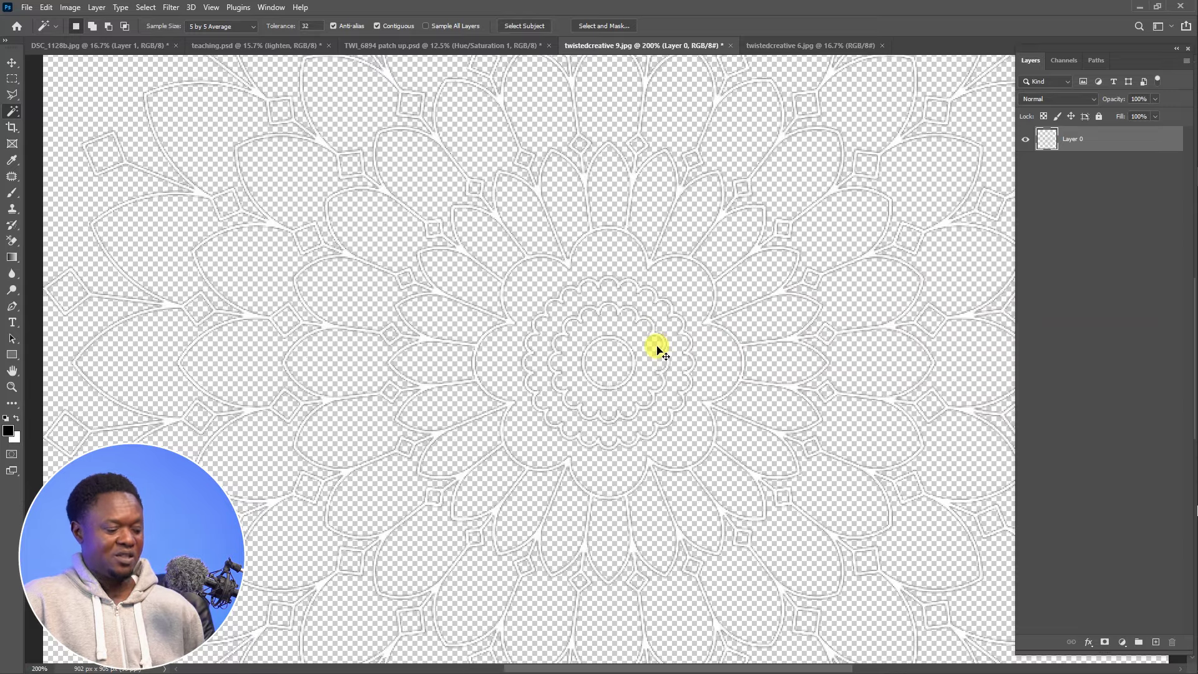
{"action": "scroll", "coordinate": [659, 349], "scroll_direction": "down", "scroll_amount": 2}
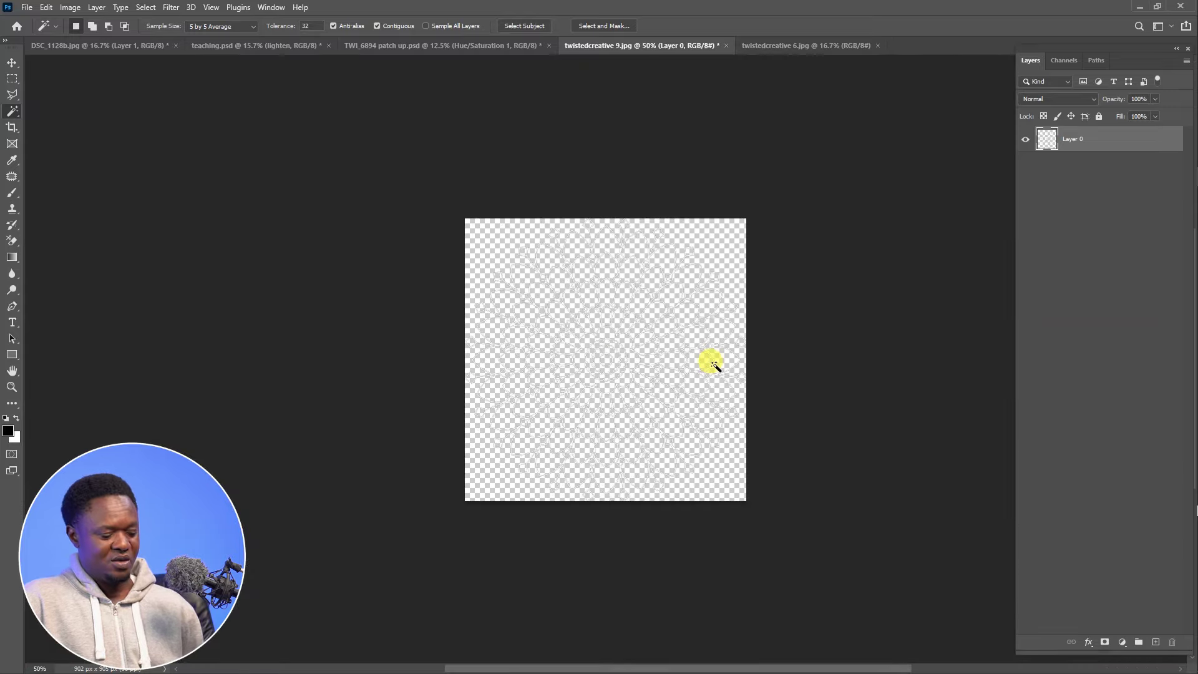
{"action": "scroll", "coordinate": [715, 366], "scroll_direction": "up", "scroll_amount": 1}
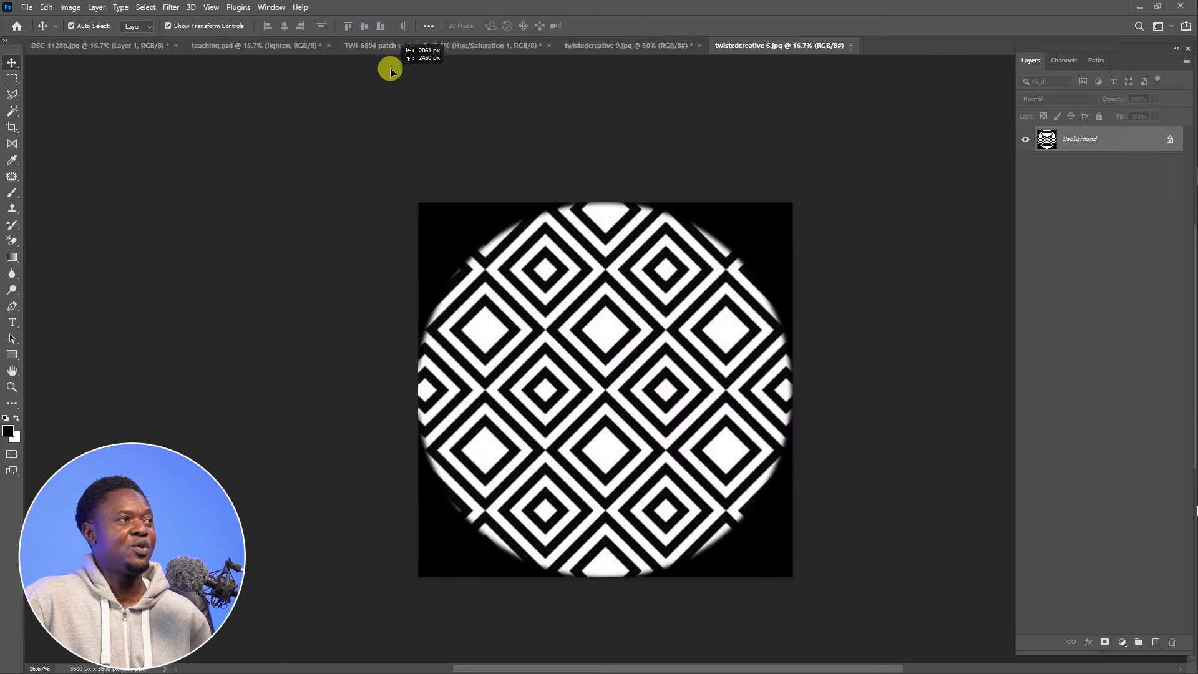
Place the diamond pattern from twistedcreative 6.jpg behind the woman in TWI_6894 patch up.psd and set its blending mode to Lighten.
{"action": "left_click", "coordinate": [387, 47]}
{"action": "left_click_drag", "start_coordinate": [604, 420], "coordinate": [645, 369]}
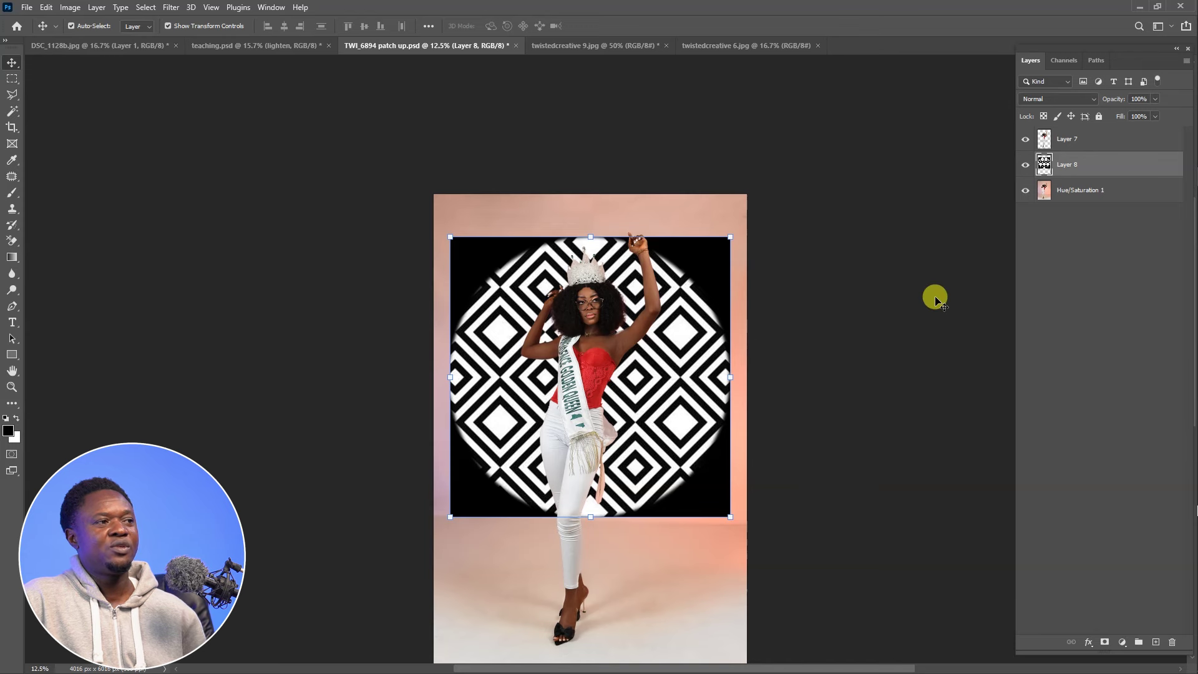
{"action": "left_click", "coordinate": [1066, 100]}
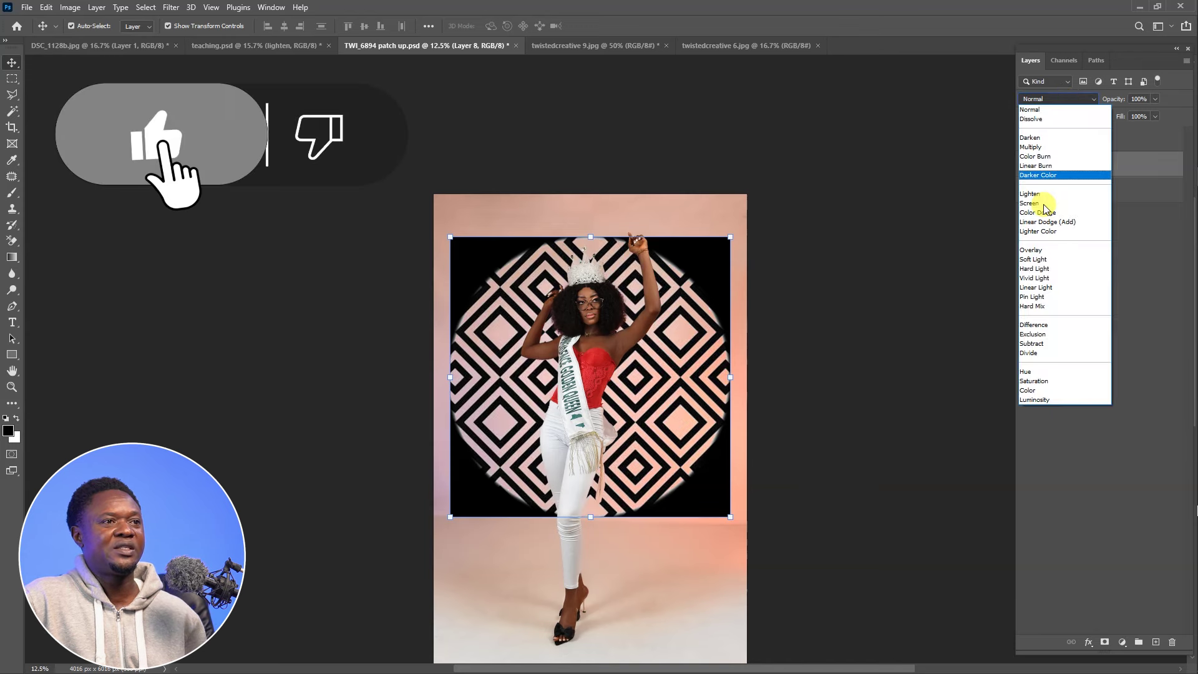
{"action": "left_click", "coordinate": [1043, 194]}
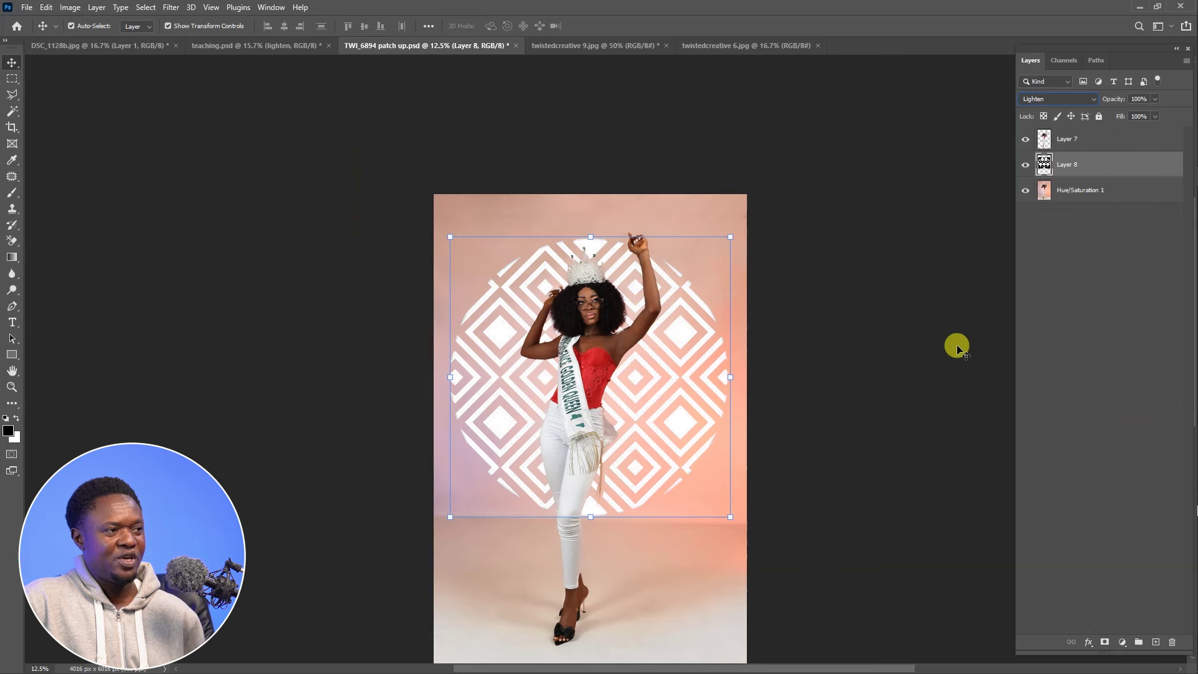
Move the diamond pattern layer above the woman's cutout on Layer 7 and set its blending mode to Overlay.
{"action": "key", "text": "ctrl+plus"}
{"action": "key", "text": "ctrl+plus"}
{"action": "key", "text": "ctrl+plus"}
{"action": "key", "text": "ctrl+plus"}
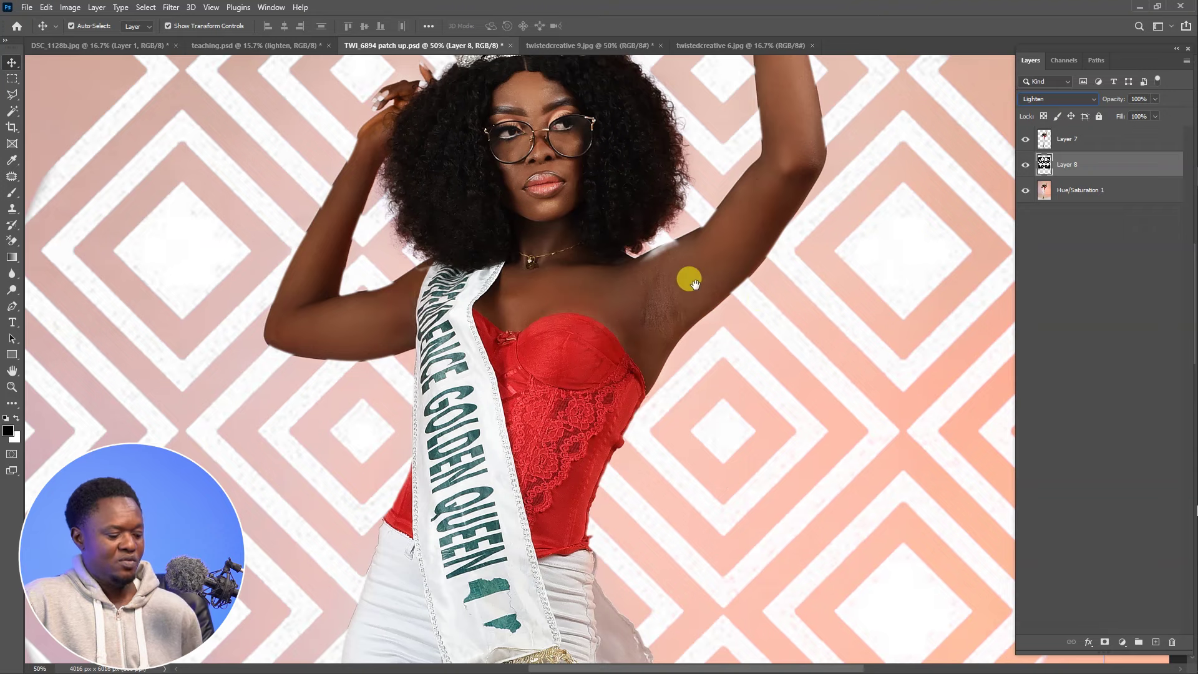
{"action": "key", "text": "ctrl+minus"}
{"action": "left_click_drag", "start_coordinate": [1080, 164], "coordinate": [1089, 131]}
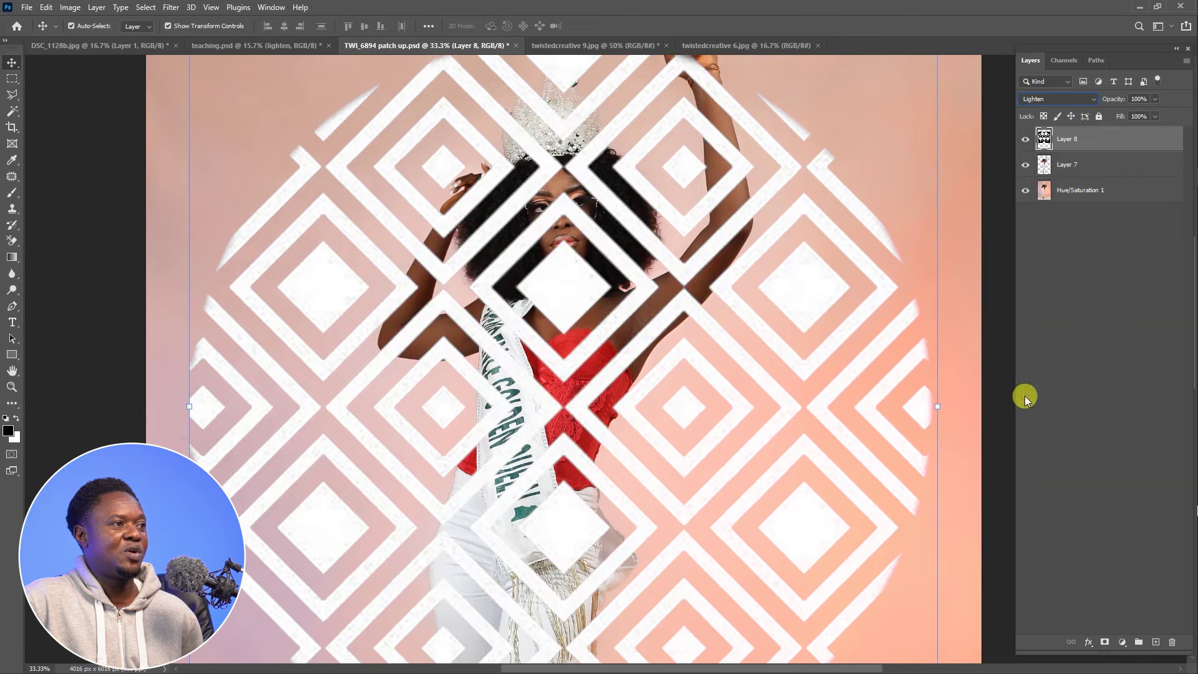
{"action": "key", "text": "ctrl+minus"}
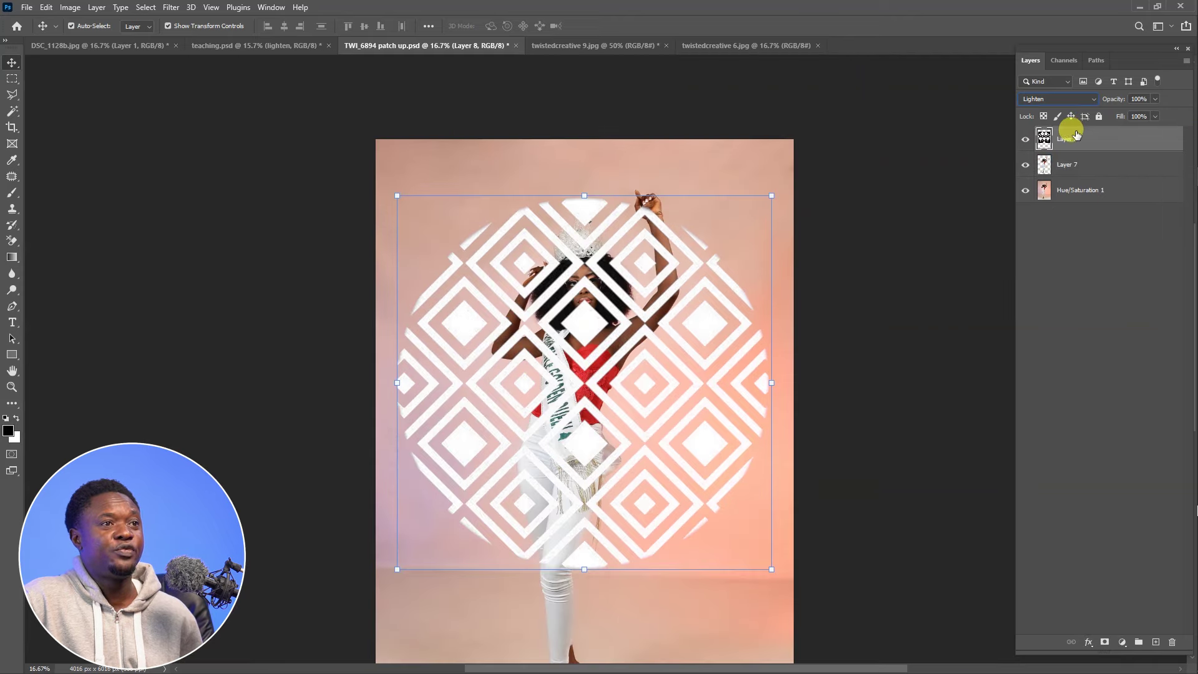
{"action": "left_click", "coordinate": [1061, 99]}
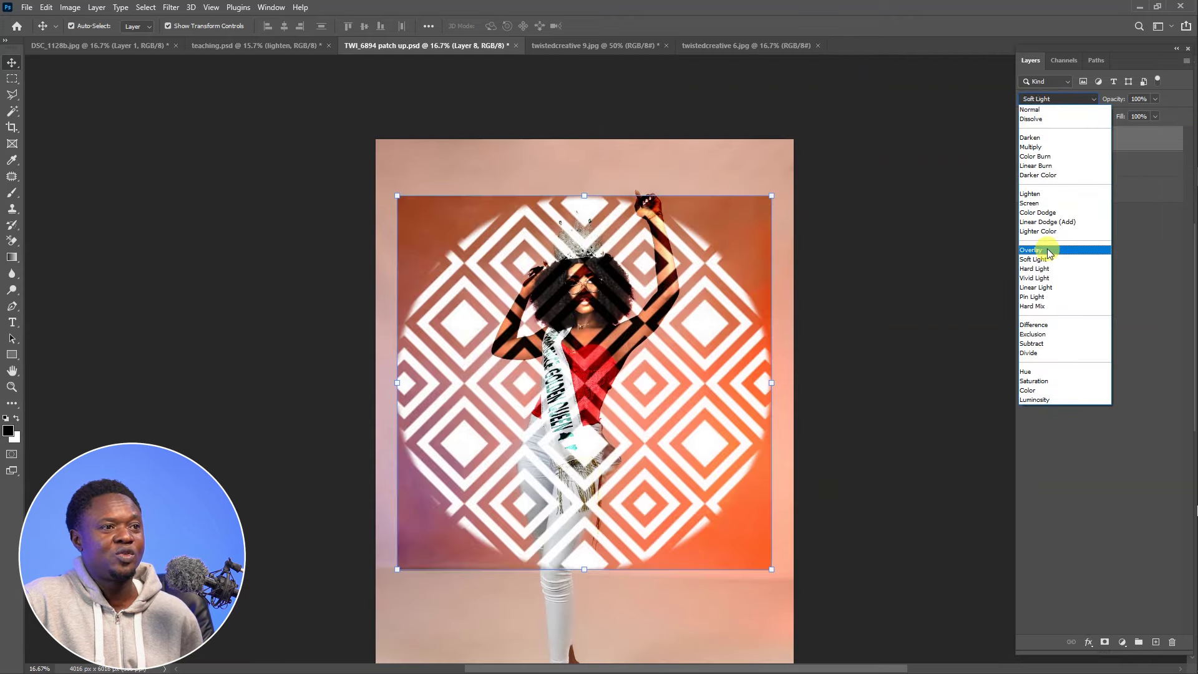
{"action": "left_click", "coordinate": [1049, 252]}
Examine up close how the overlaid diamond pattern affects the woman's face, arms, sash and clothes and the backdrop.
{"action": "key", "text": "ctrl+plus"}
{"action": "key", "text": "ctrl+plus"}
{"action": "key", "text": "ctrl+plus"}
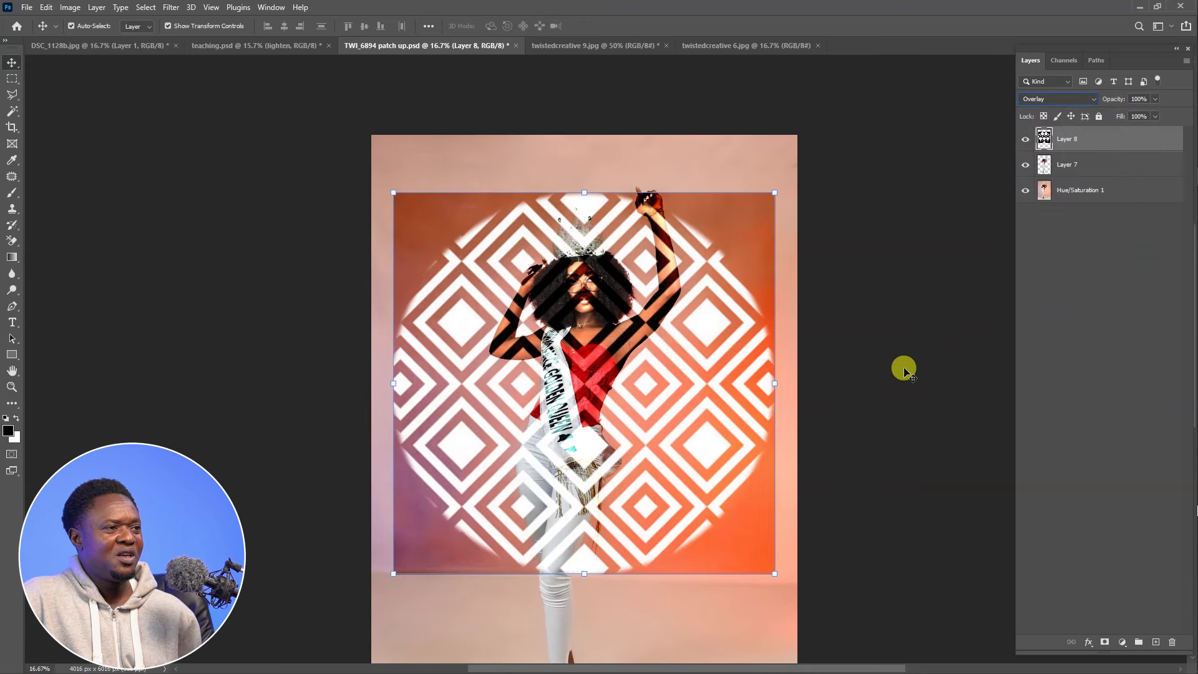
{"action": "scroll", "coordinate": [755, 305], "scroll_direction": "up", "scroll_amount": 3}
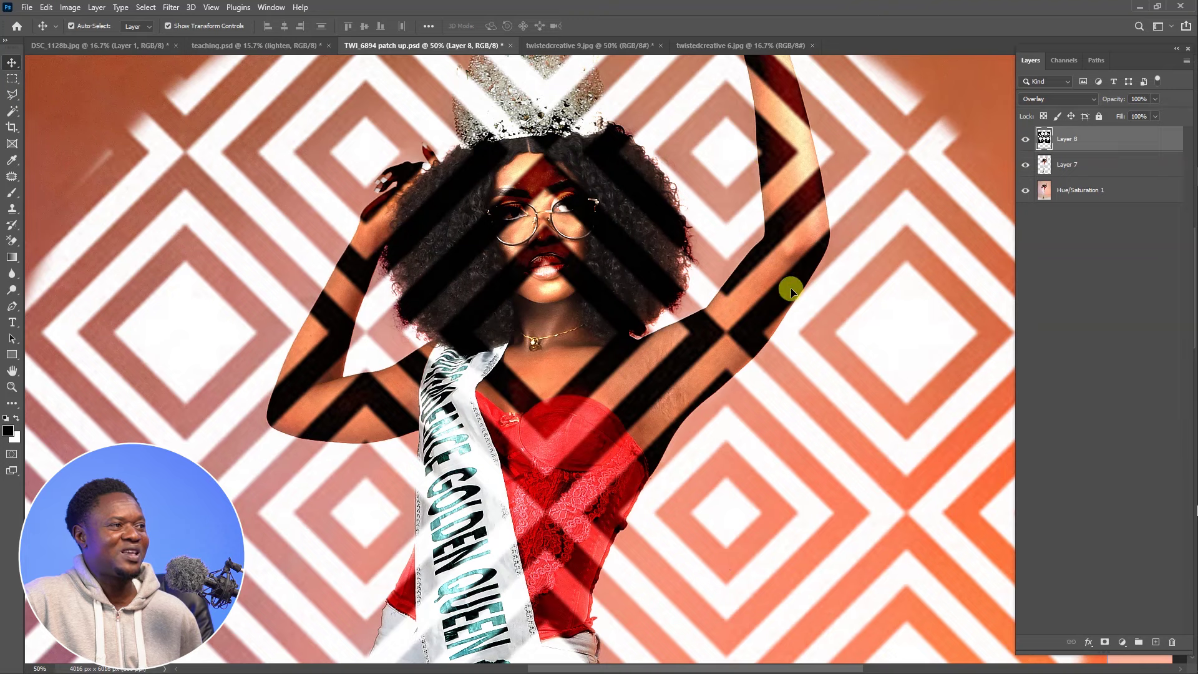
{"action": "left_click_drag", "start_coordinate": [516, 481], "coordinate": [556, 264]}
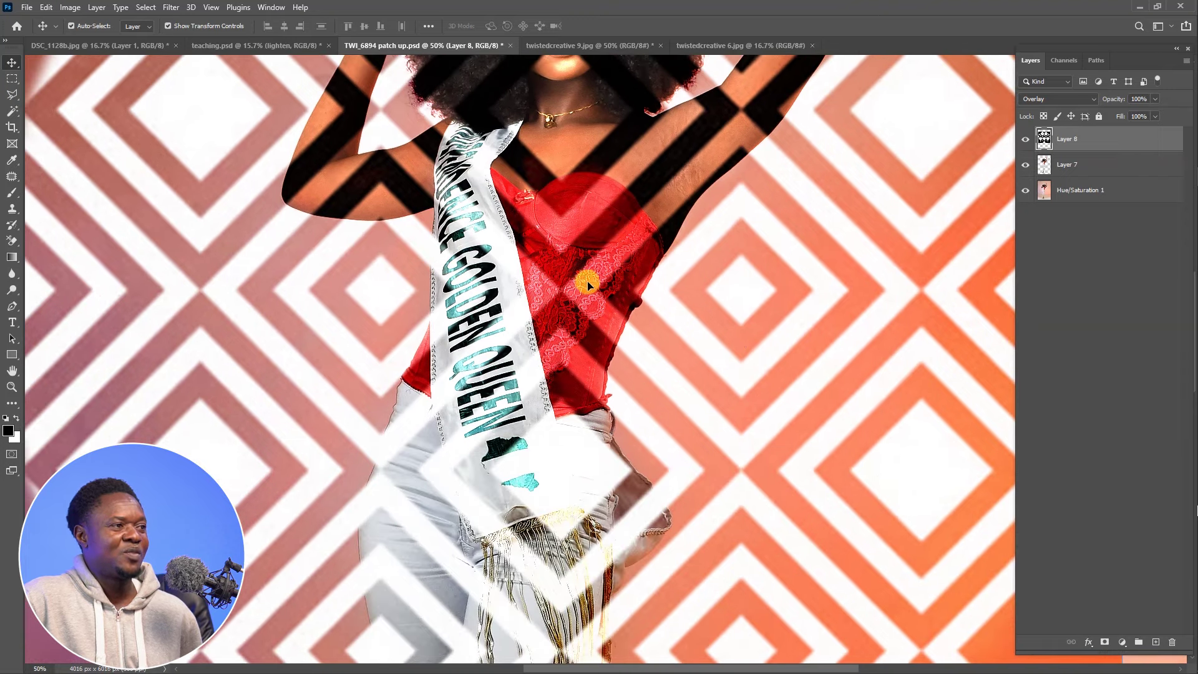
{"action": "scroll", "coordinate": [609, 262], "scroll_direction": "up", "scroll_amount": 6}
{"action": "scroll", "coordinate": [476, 327], "scroll_direction": "left", "scroll_amount": 6}
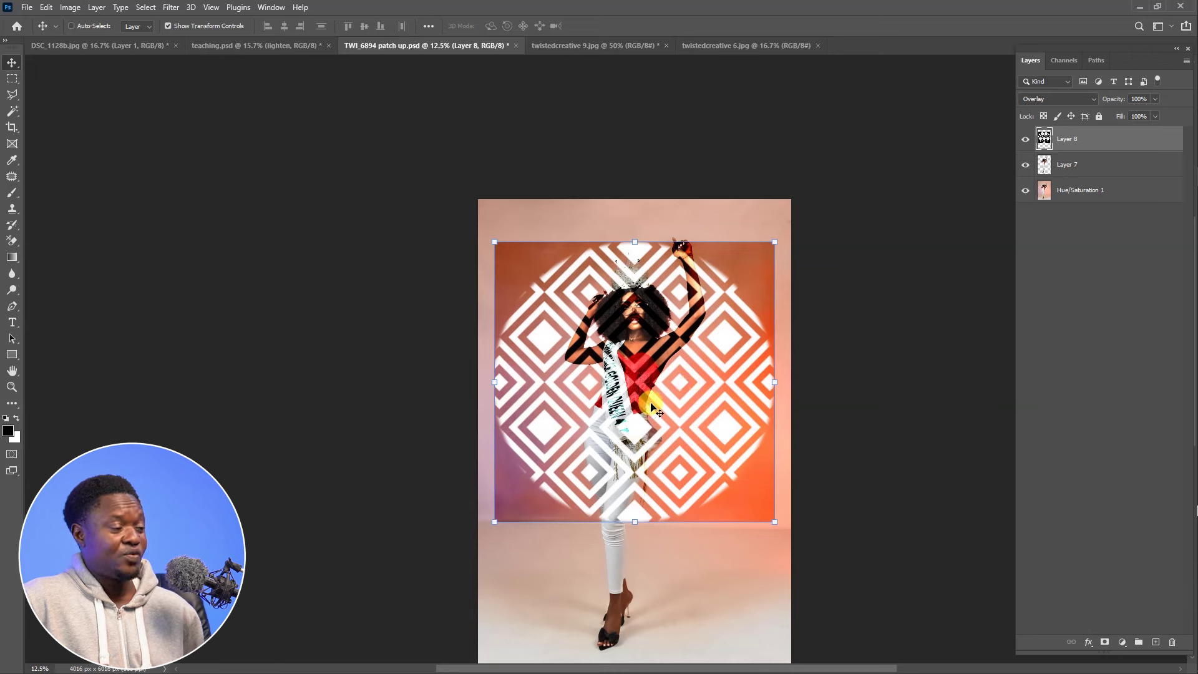
{"action": "scroll", "coordinate": [690, 391], "scroll_direction": "up", "scroll_amount": 3}
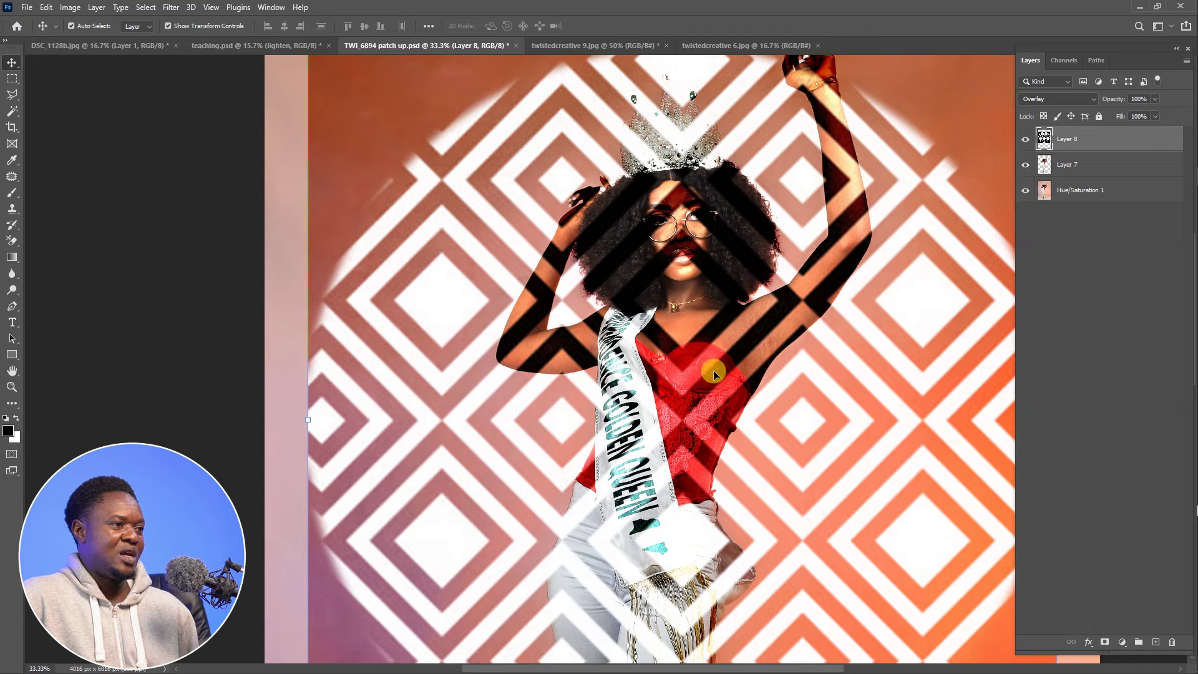
{"action": "left_click_drag", "start_coordinate": [687, 509], "coordinate": [652, 344]}
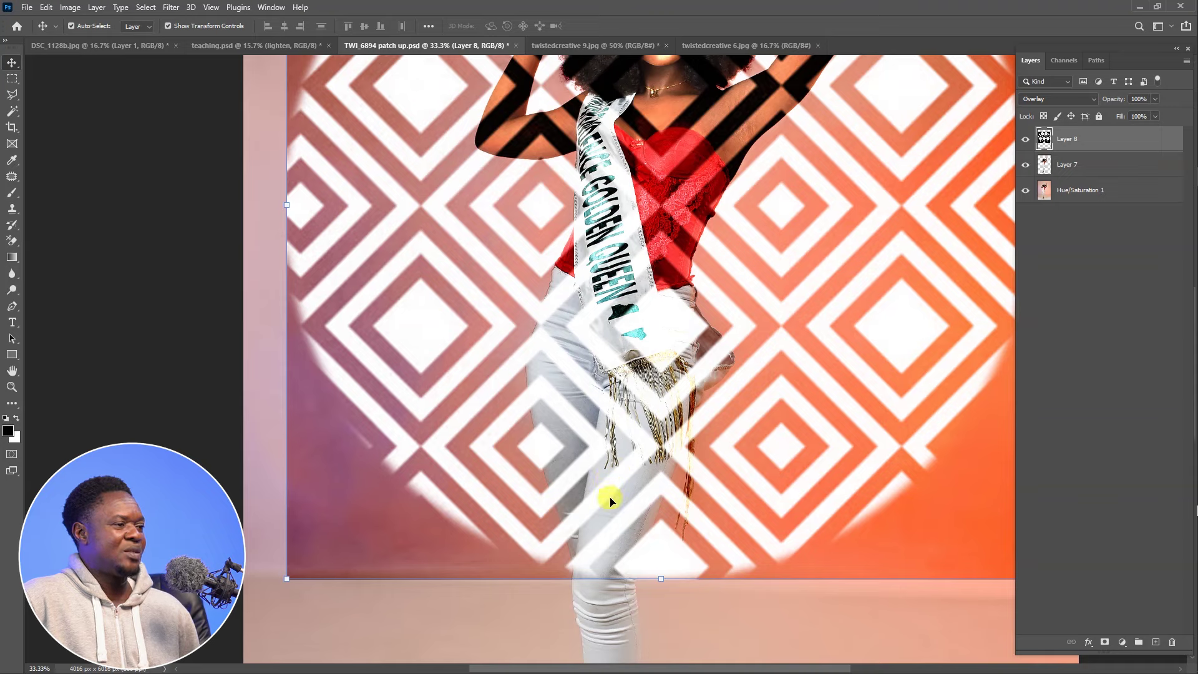
{"action": "key", "text": "ctrl+minus"}
{"action": "key", "text": "ctrl+minus"}
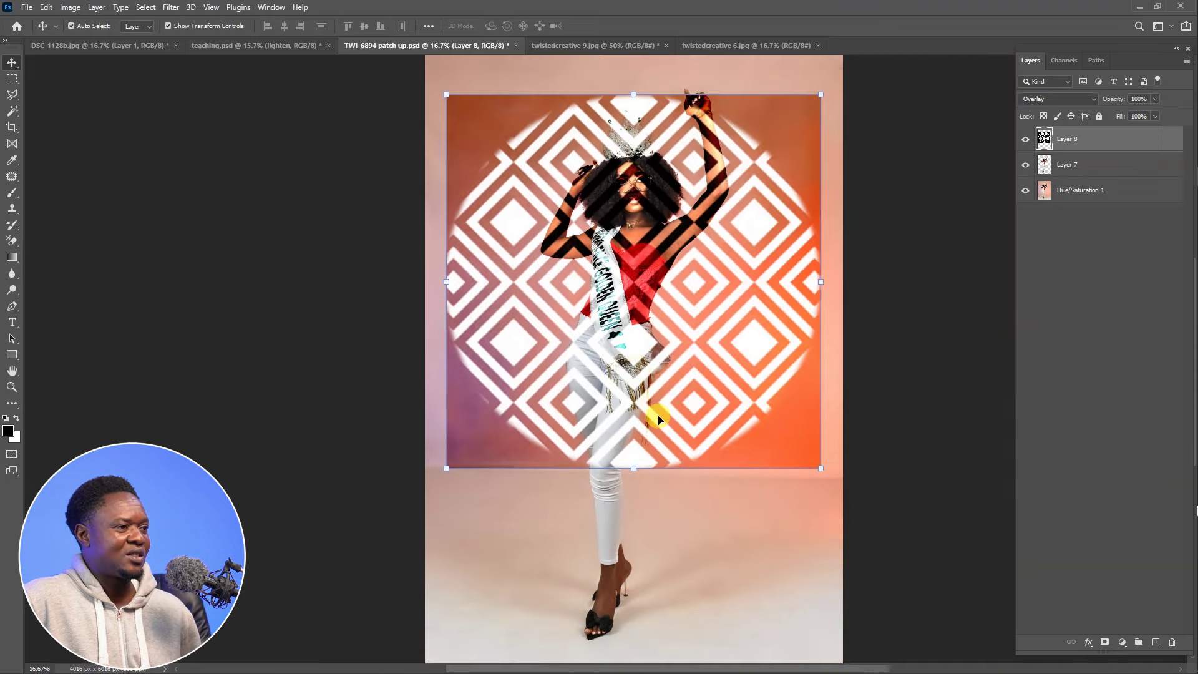